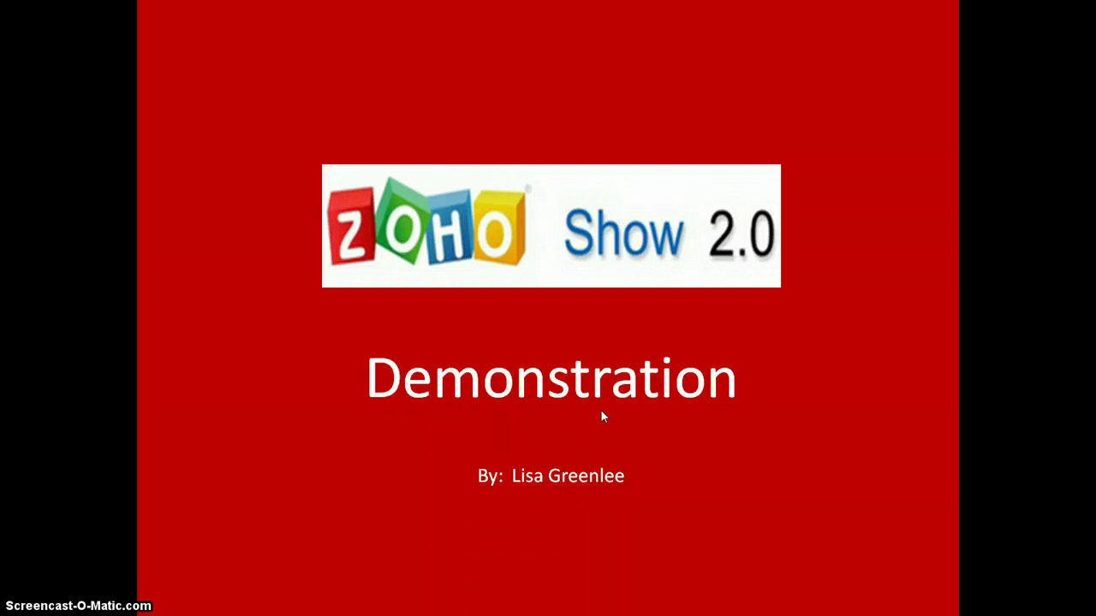
# - Exit the Zoho Show 2.0 Demonstration slideshow, close PowerPoint, and bring up the Zoho Show sign-in page
pyautogui.click(691, 416)
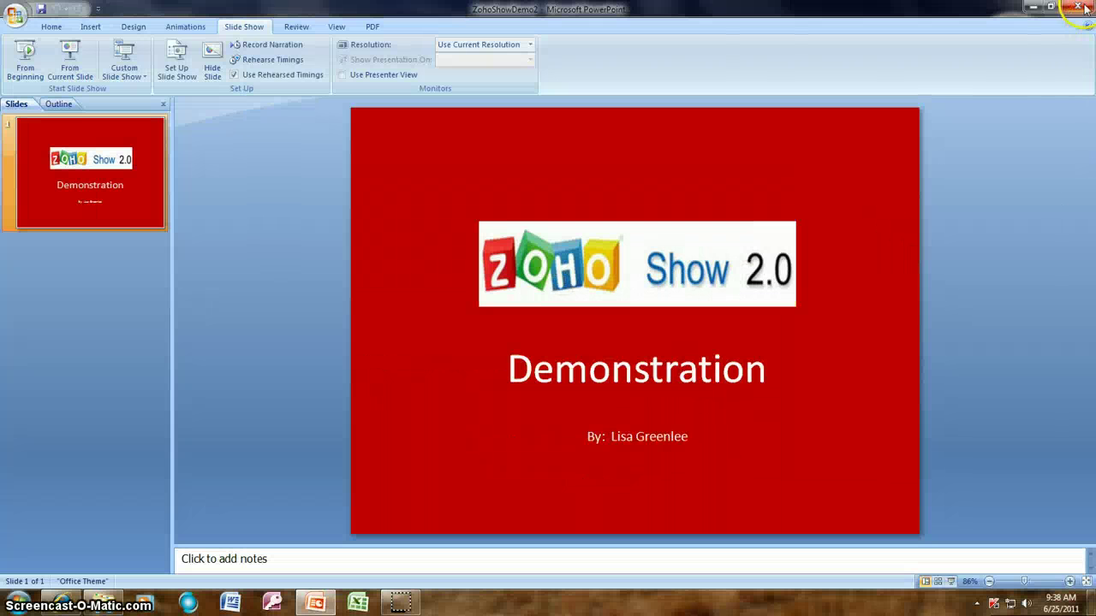
pyautogui.click(1077, 7)
pyautogui.moveTo(60, 602)
pyautogui.click(372, 442)
pyautogui.click(666, 321)
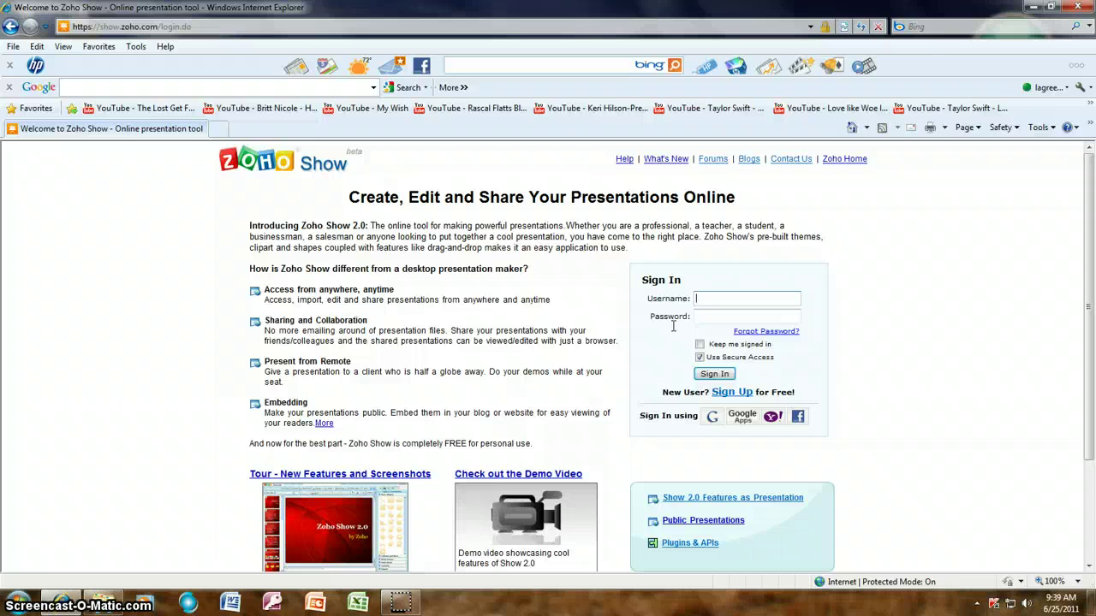
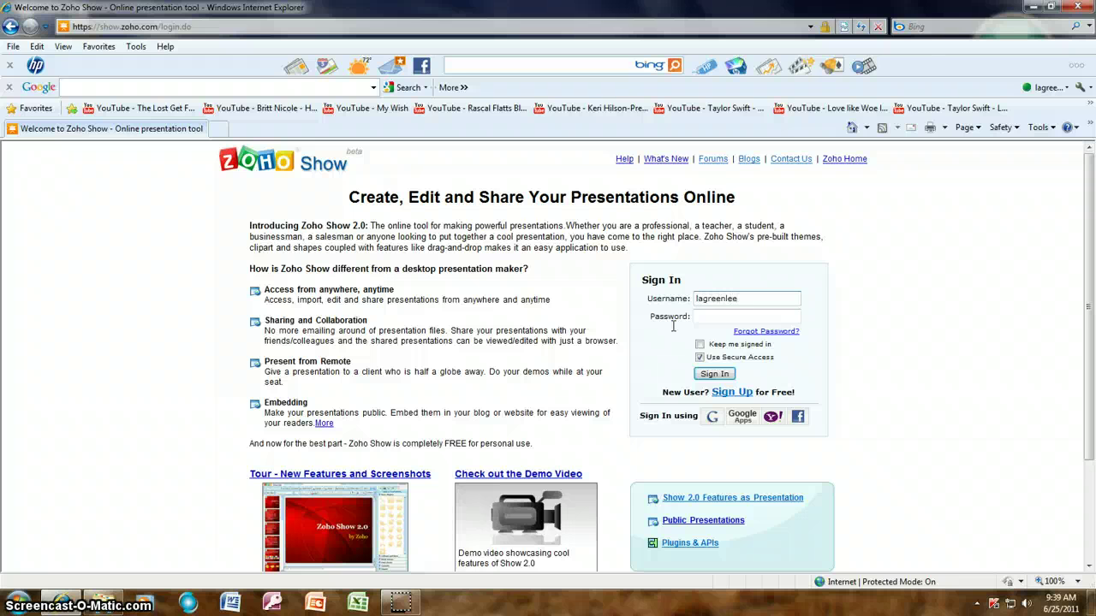
# - Enter the account username and password and sign in to Zoho Show
pyautogui.press('Tab')
pyautogui.write('*')
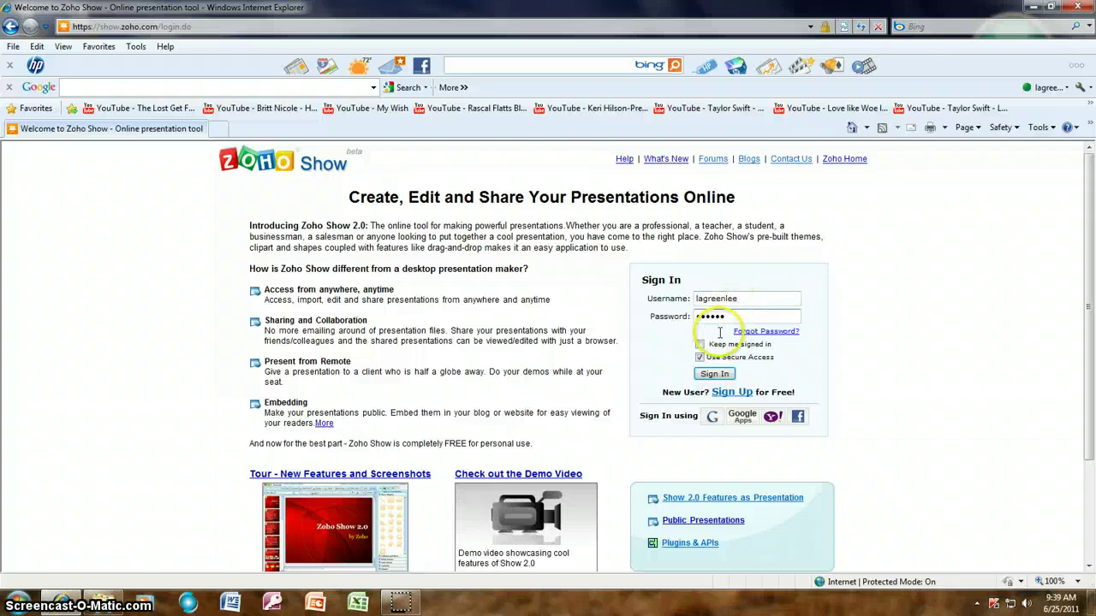
pyautogui.click(715, 375)
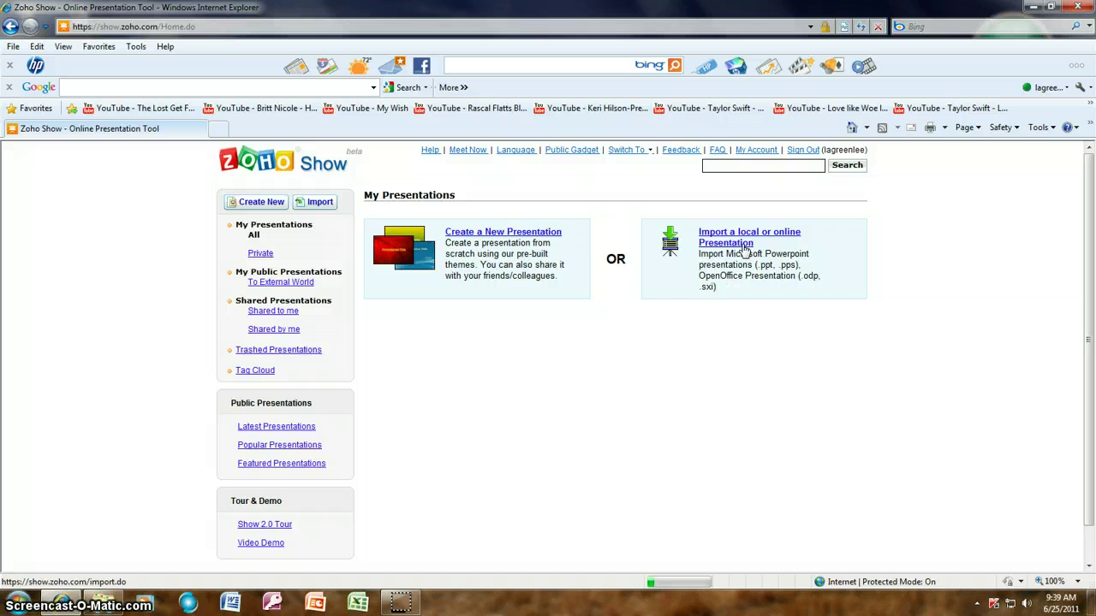
# - Choose the Internet Safety .odp file from the FRIT 8530 folder for import
pyautogui.click(737, 247)
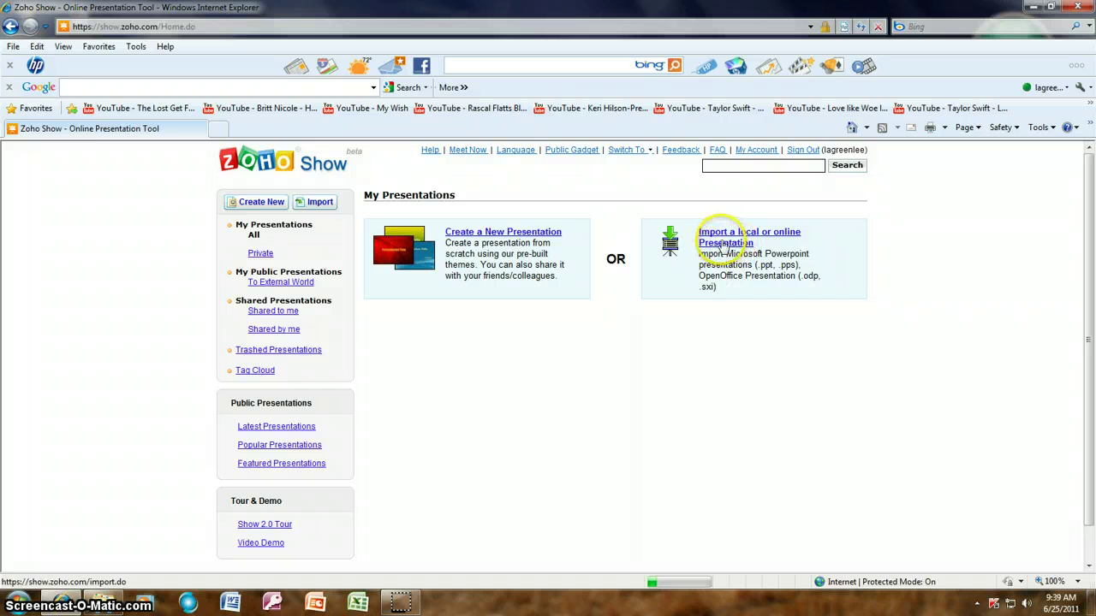
pyautogui.click(719, 238)
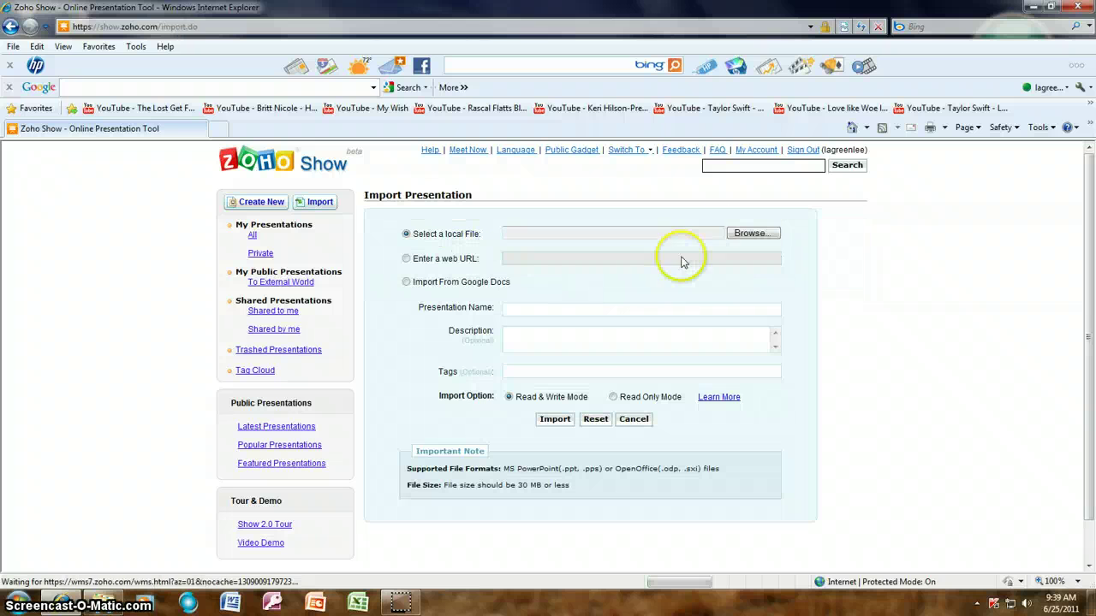
pyautogui.click(750, 234)
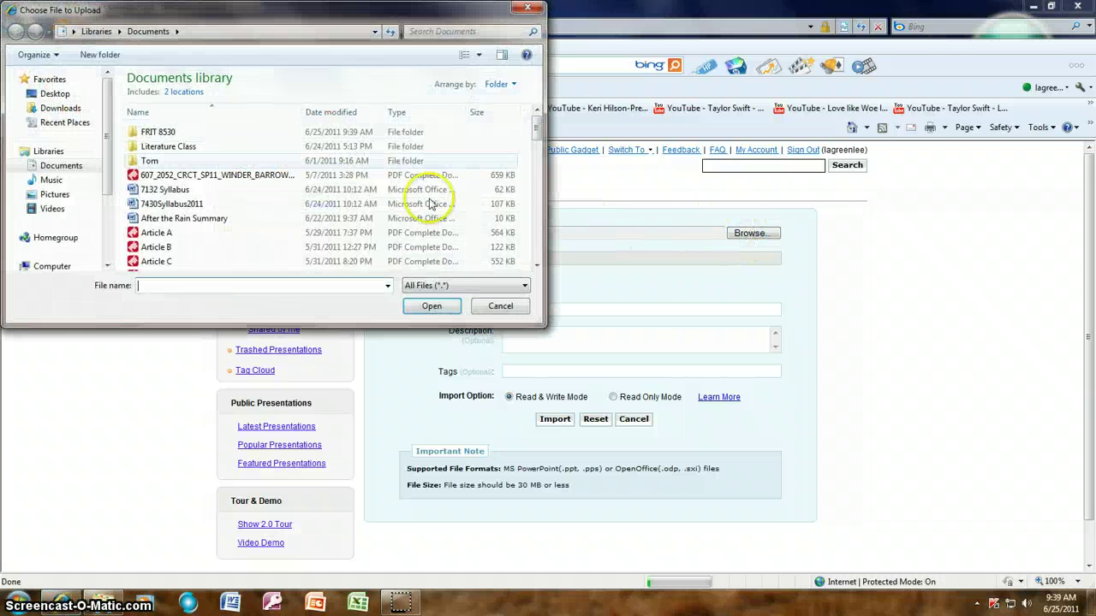
pyautogui.doubleClick(159, 132)
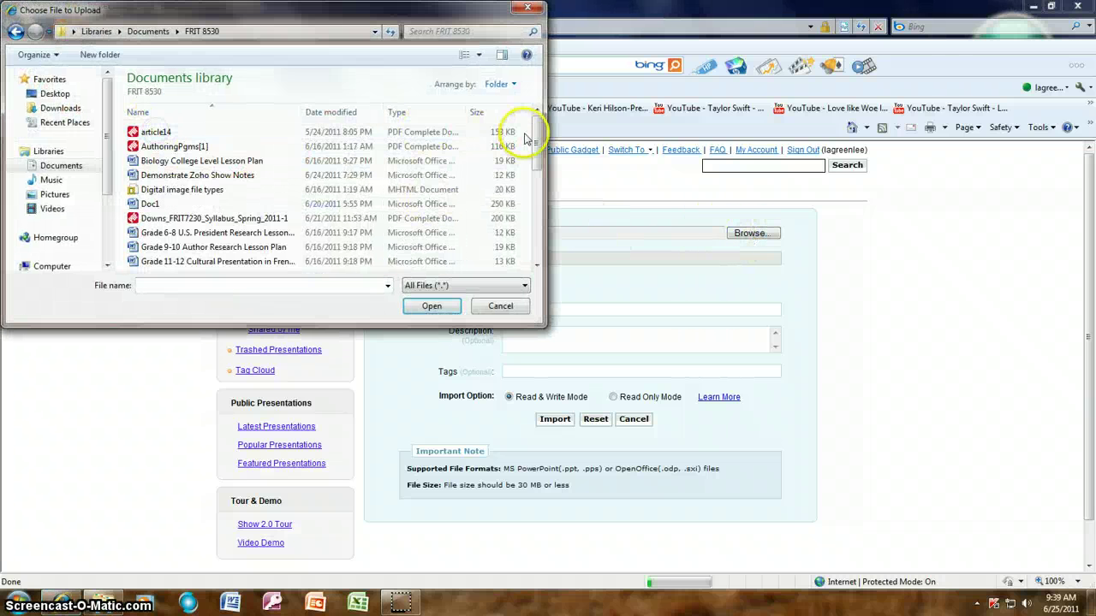
pyautogui.scroll(-4, 394, 137)
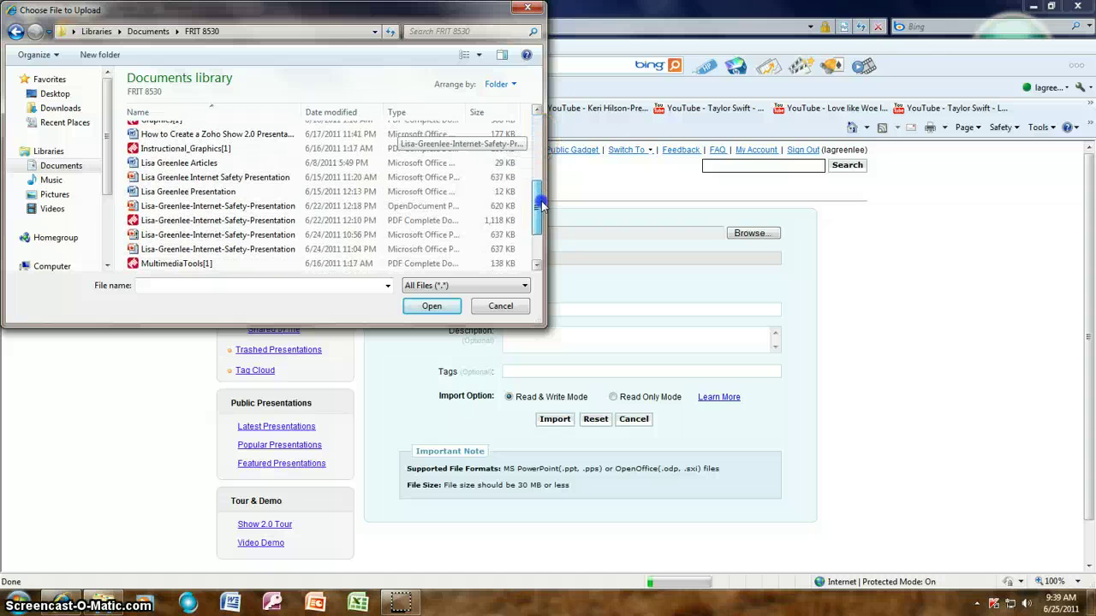
pyautogui.doubleClick(196, 206)
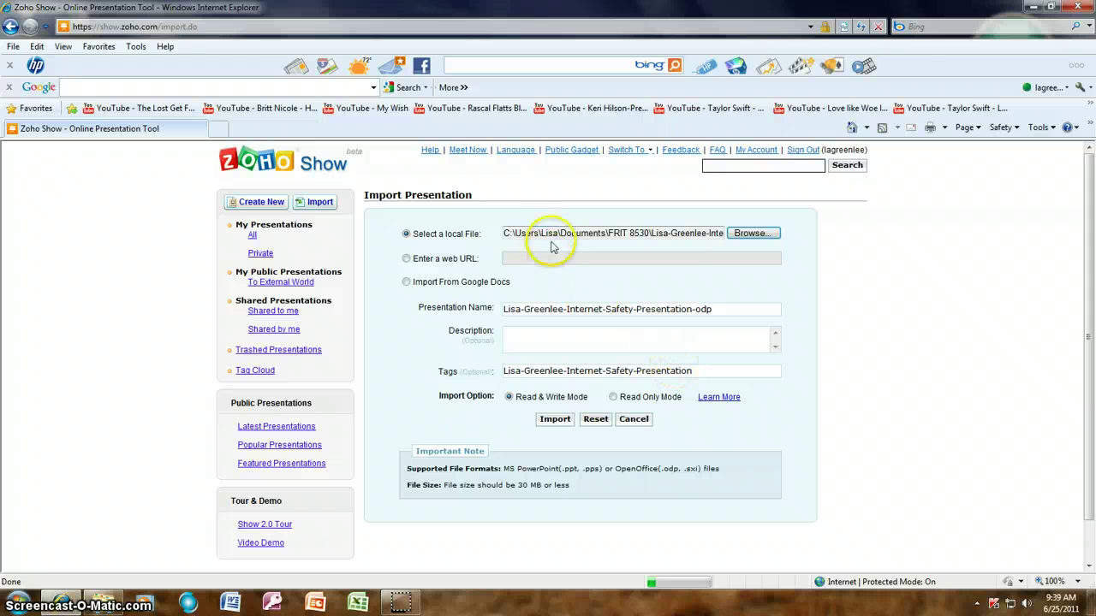
# - Describe the upload as 'Internet Safety Tips' and start the import
pyautogui.click(526, 338)
pyautogui.write('Internet Safety Tips')
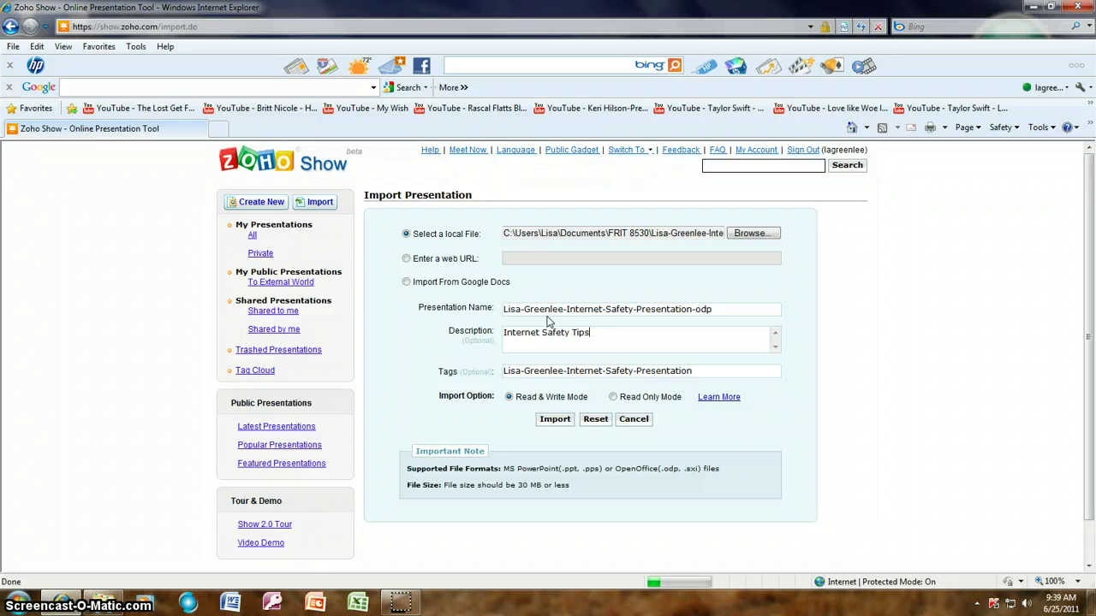
pyautogui.click(557, 422)
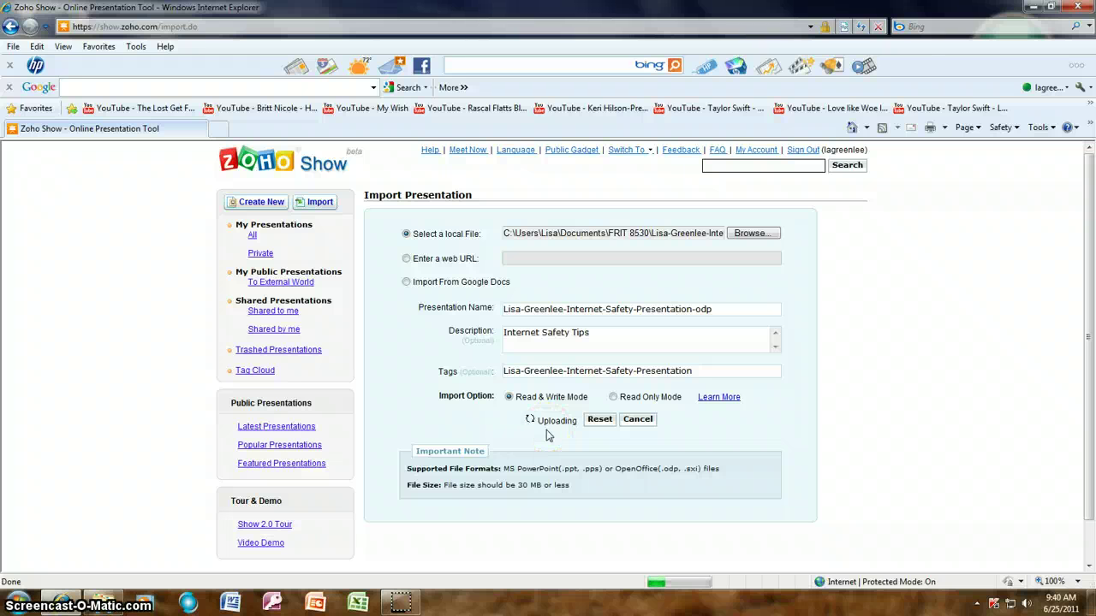
pyautogui.click(538, 431)
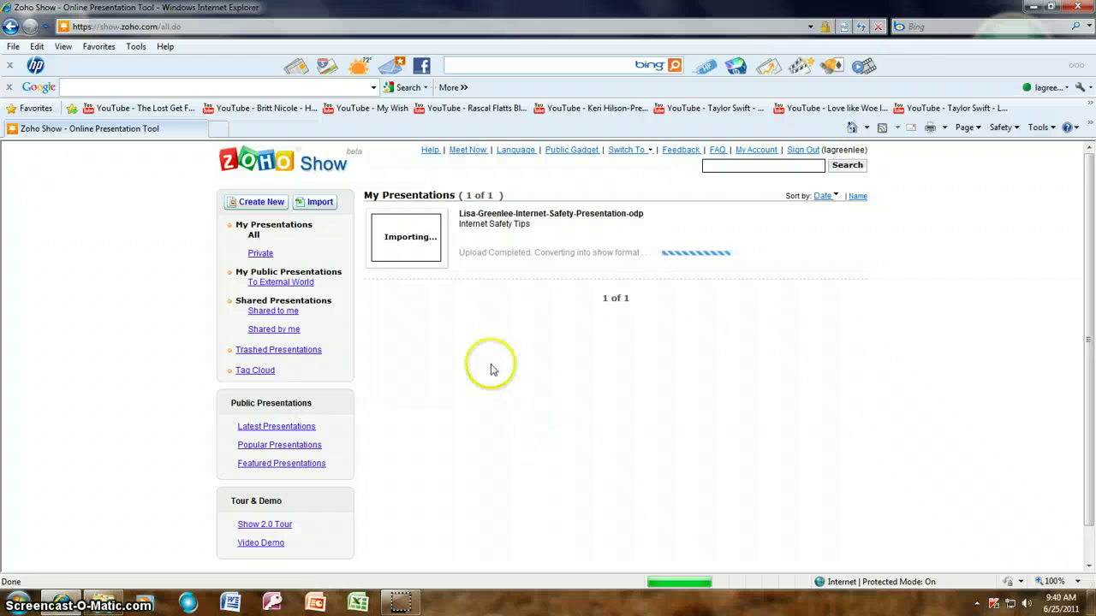
# - After conversion finishes, open the Internet Safety presentation from My Presentations in the editor
pyautogui.click(692, 252)
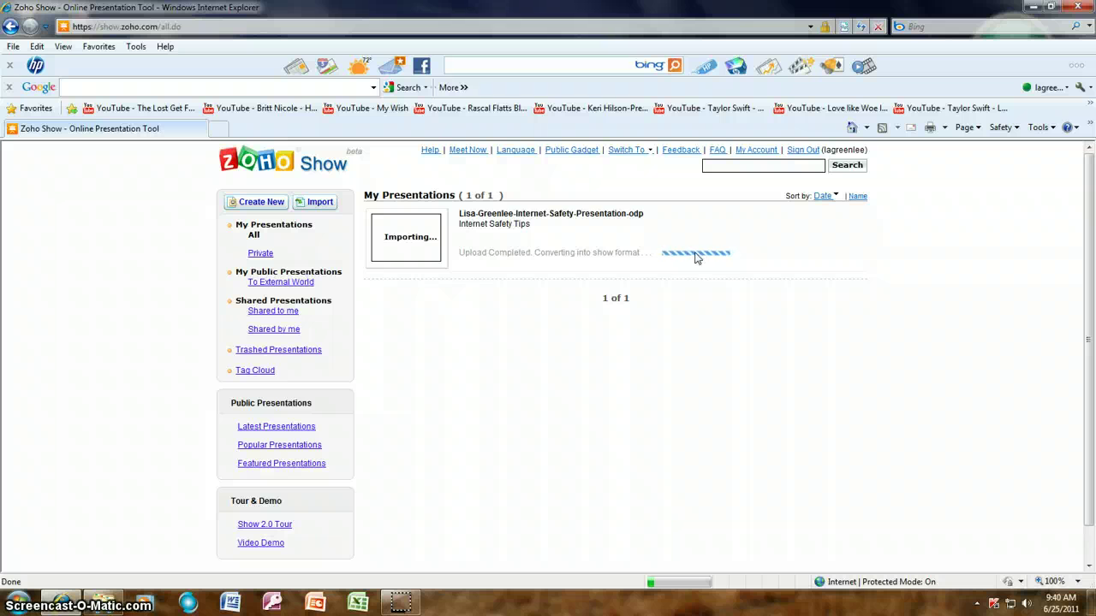
pyautogui.click(964, 442)
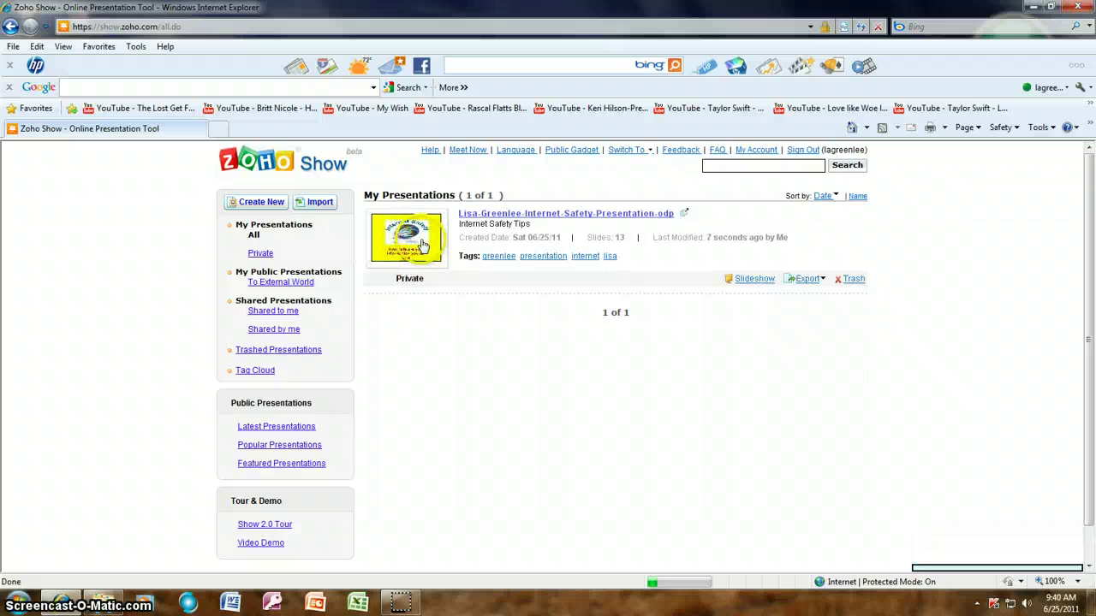
pyautogui.click(566, 214)
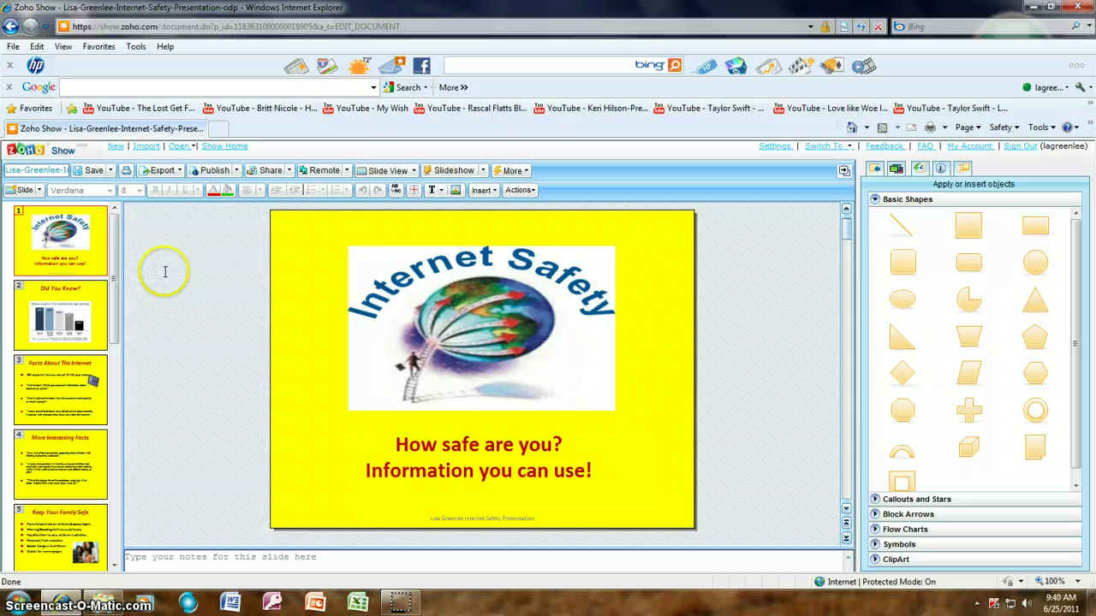
# - Review slide 3 (Facts About The Internet) and slide 4 (More Interesting Facts), then return to Show Home
pyautogui.click(62, 392)
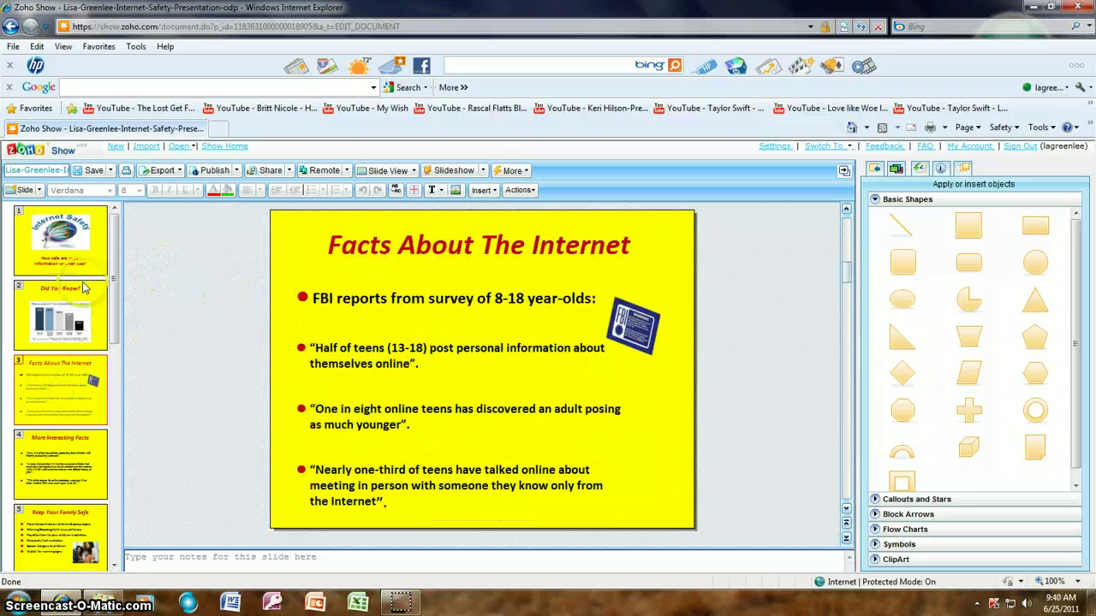
pyautogui.click(398, 331)
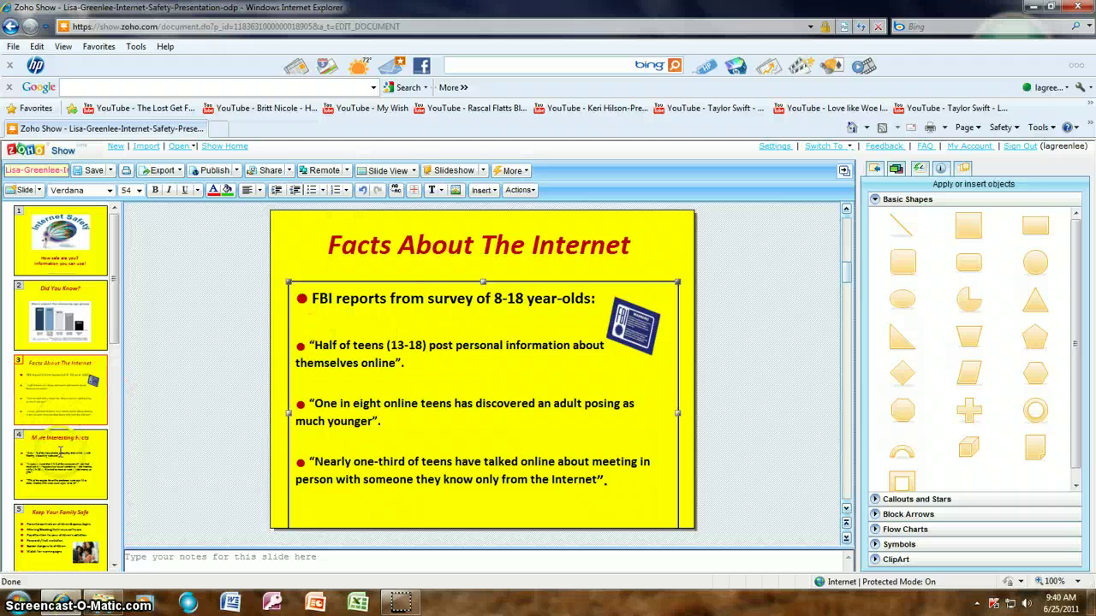
pyautogui.click(60, 463)
pyautogui.click(420, 244)
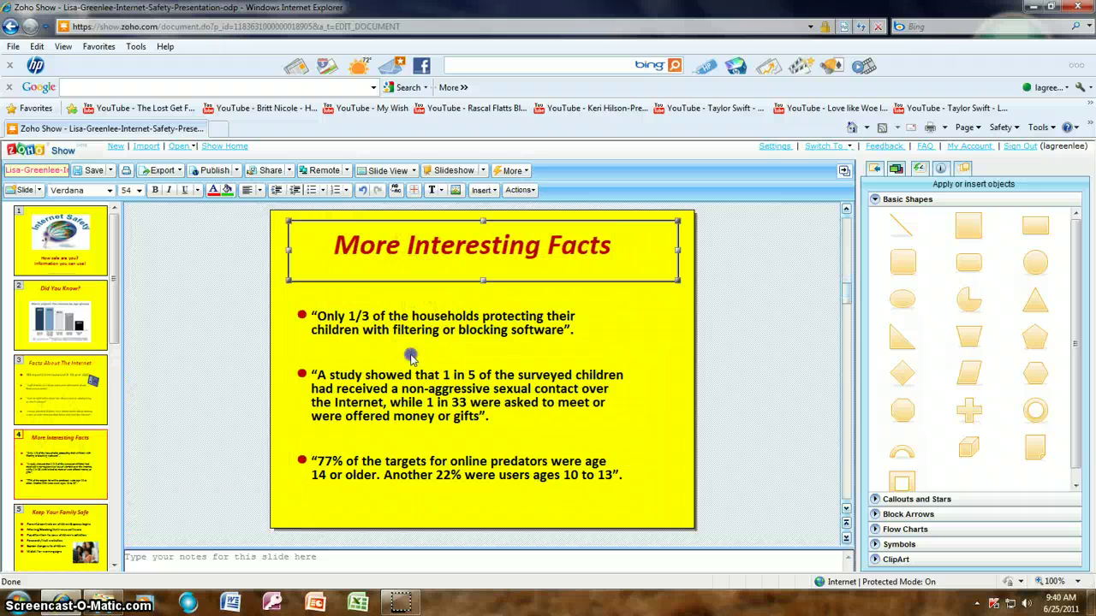
pyautogui.click(411, 358)
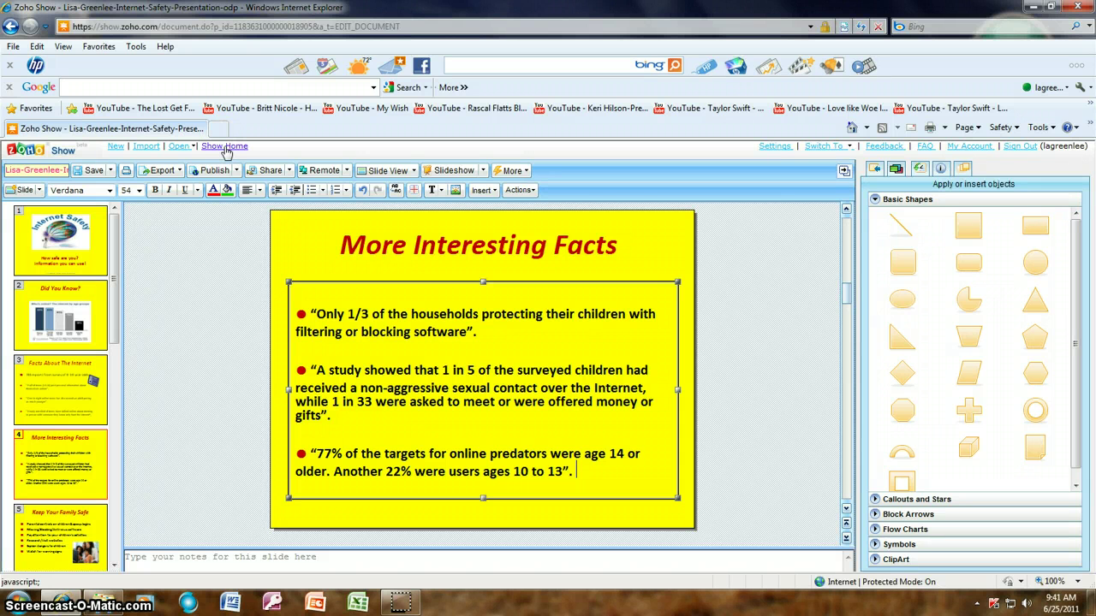
pyautogui.click(224, 147)
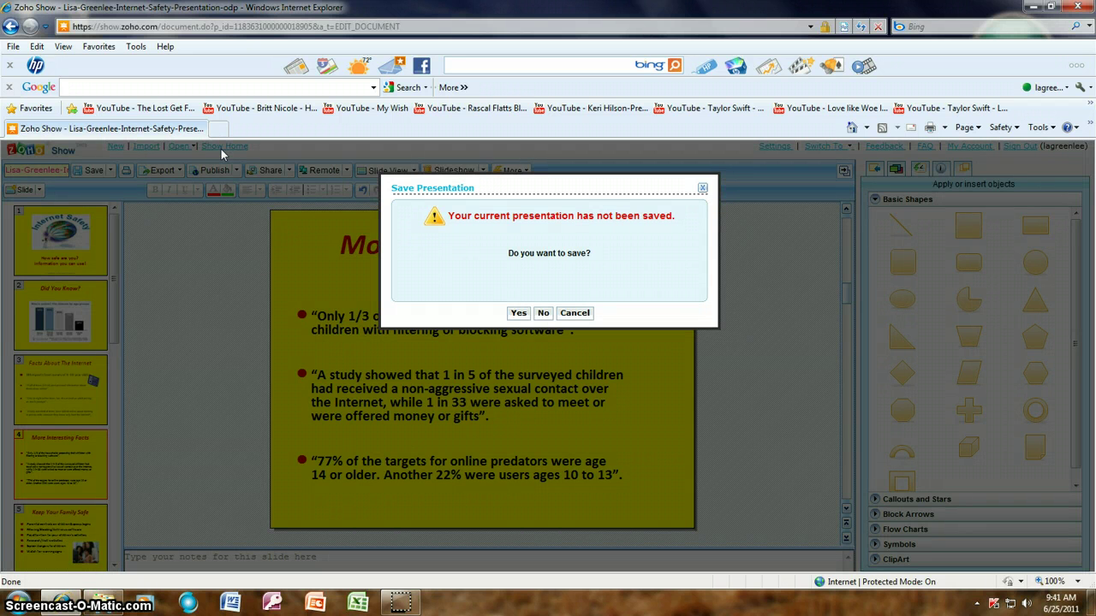
# - Save the Internet Safety presentation when prompted, then bring up the Create New Presentation form
pyautogui.click(519, 313)
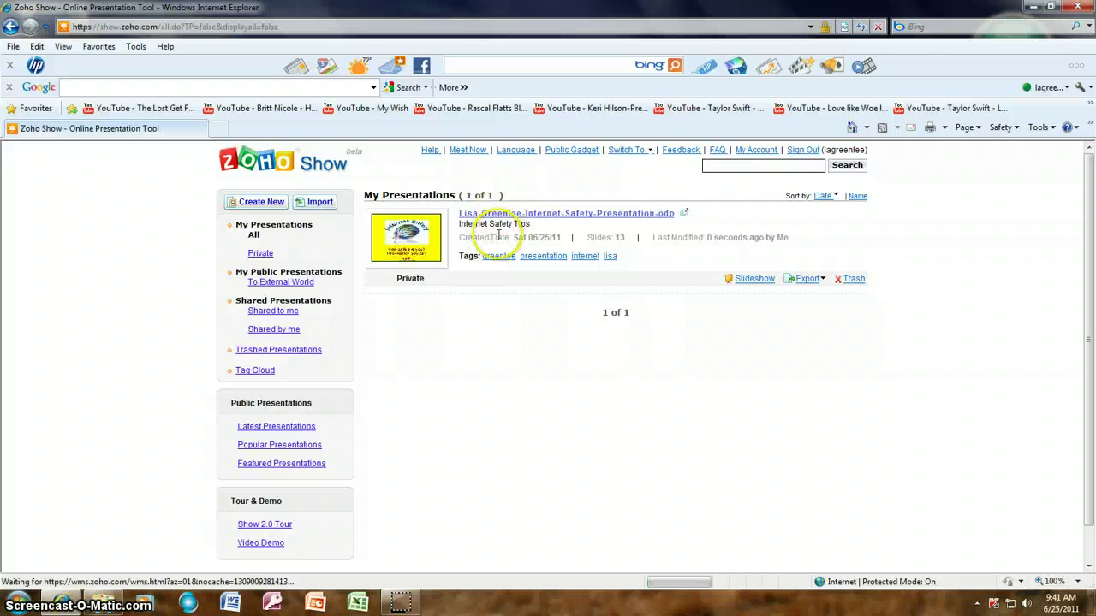
pyautogui.click(256, 205)
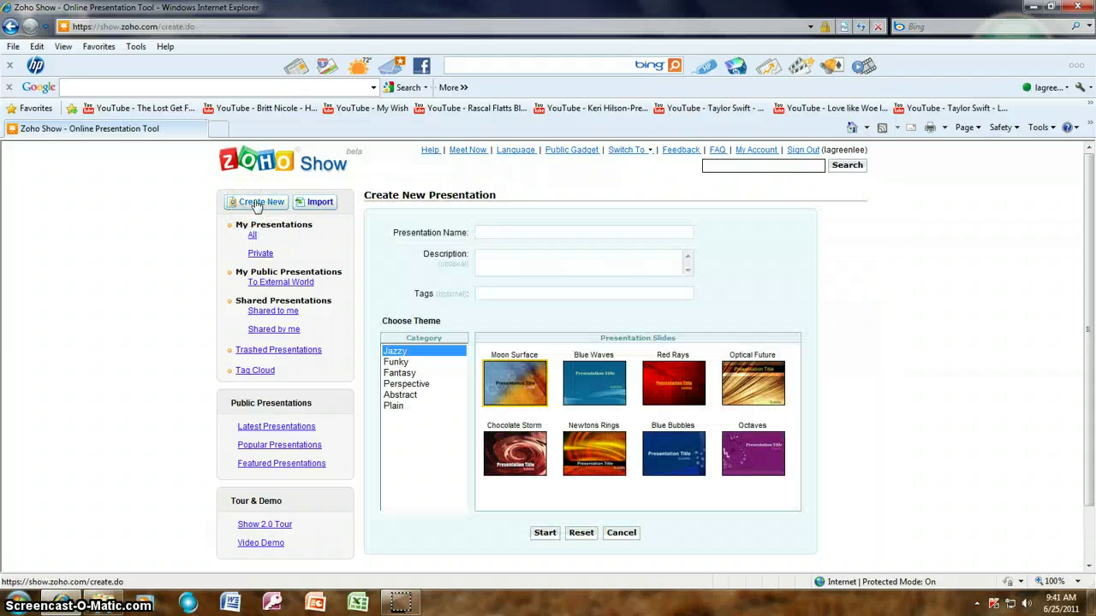
# - Name the new presentation 'Internet Safety' with the description 'Internet Safety Tips'
pyautogui.click(527, 232)
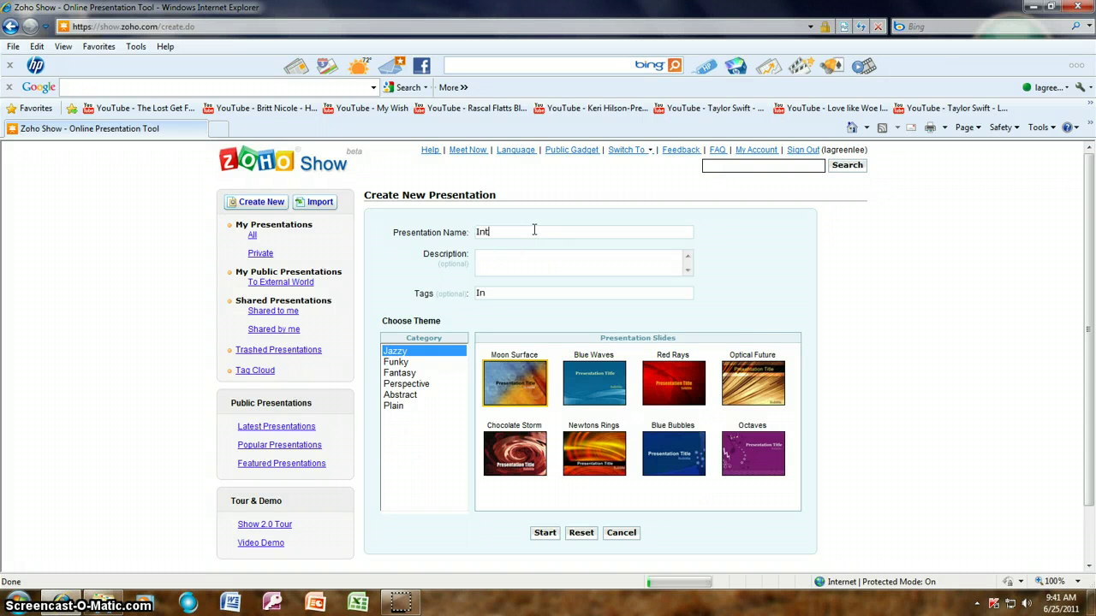
pyautogui.write('Internet S')
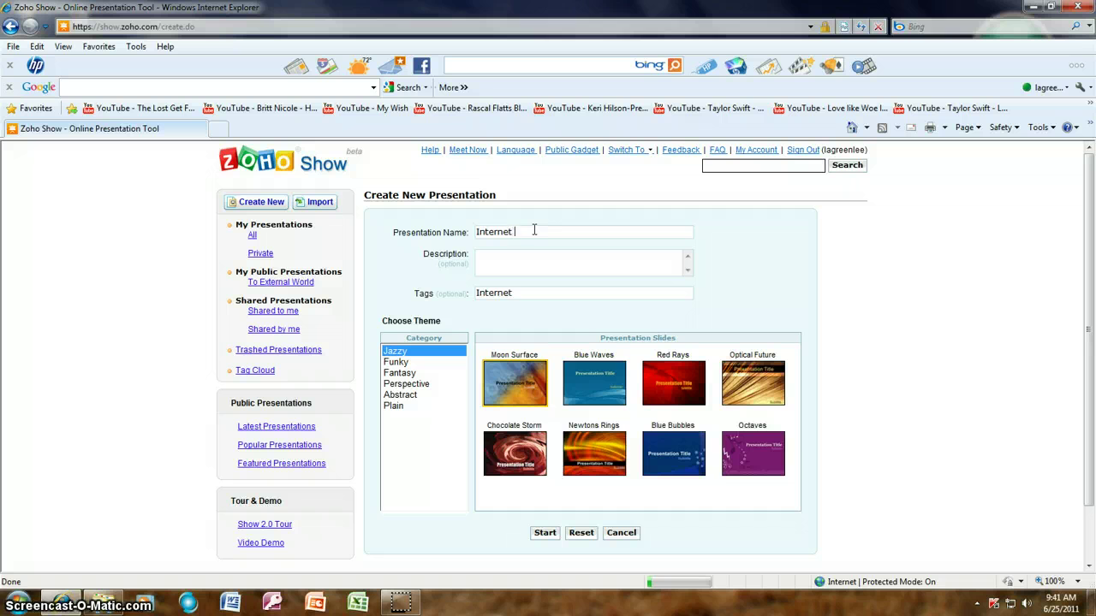
pyautogui.click(514, 263)
pyautogui.write('Internet Safety Tips')
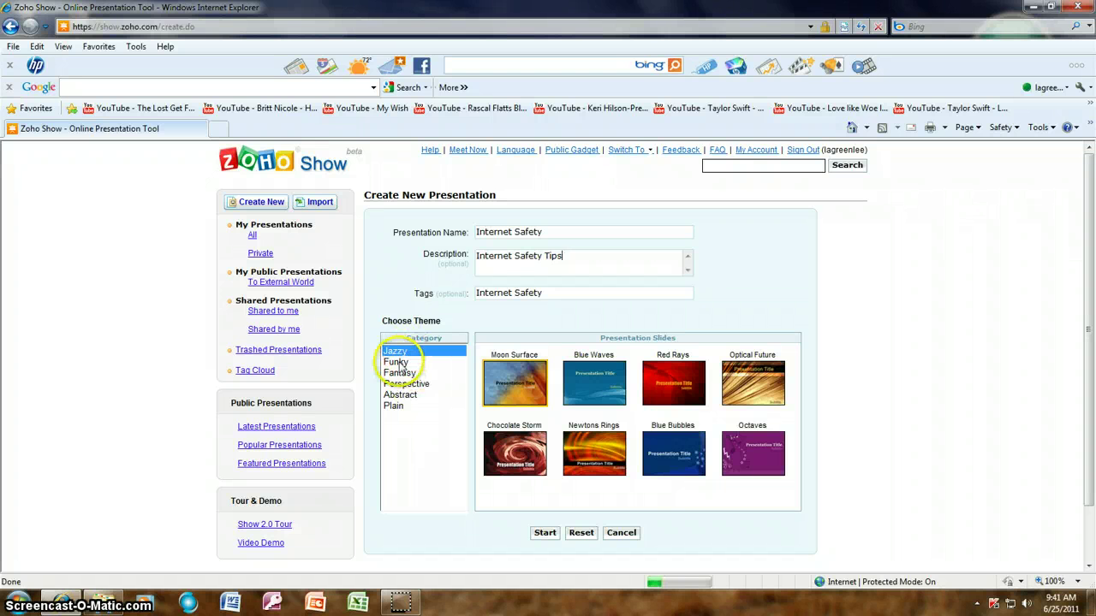
# - Browse the theme categories, pick Golden Rod under Plain, and create the presentation
pyautogui.click(397, 362)
pyautogui.click(404, 374)
pyautogui.click(408, 385)
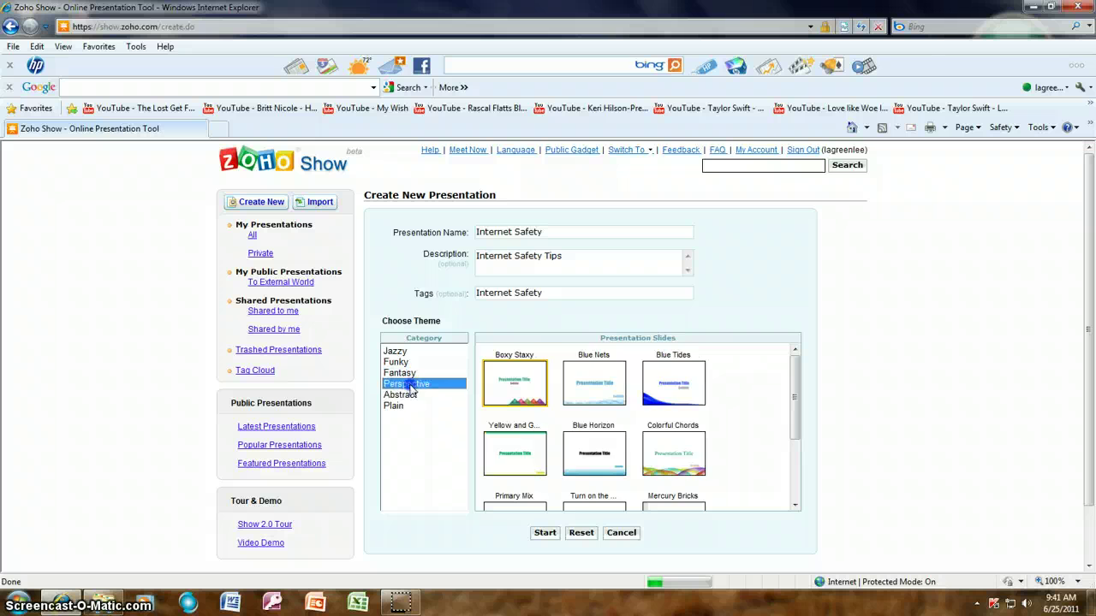
pyautogui.click(409, 396)
pyautogui.click(397, 408)
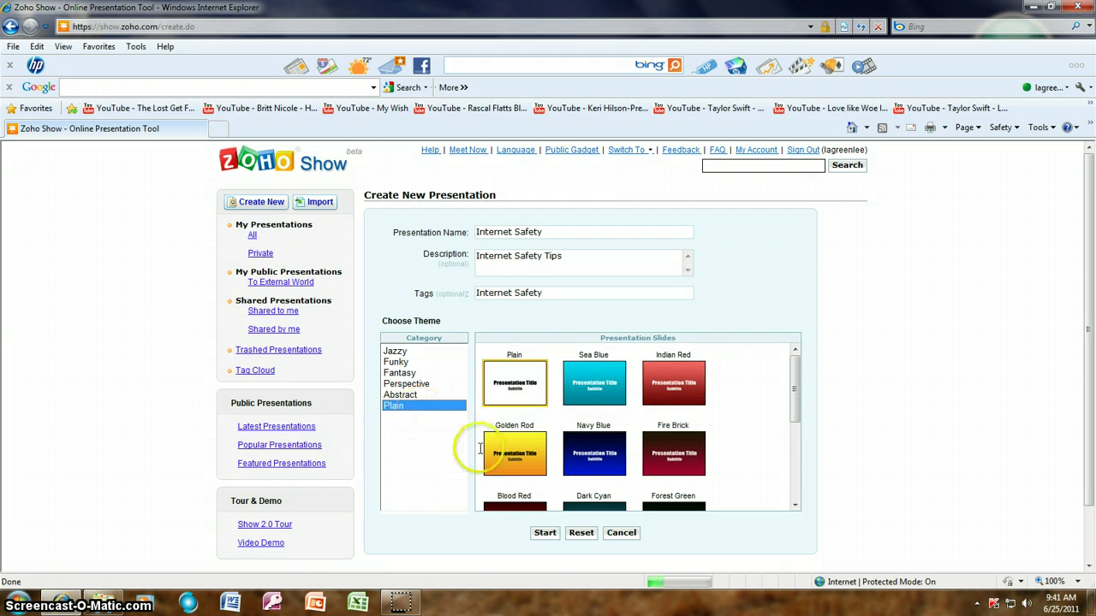
pyautogui.click(516, 454)
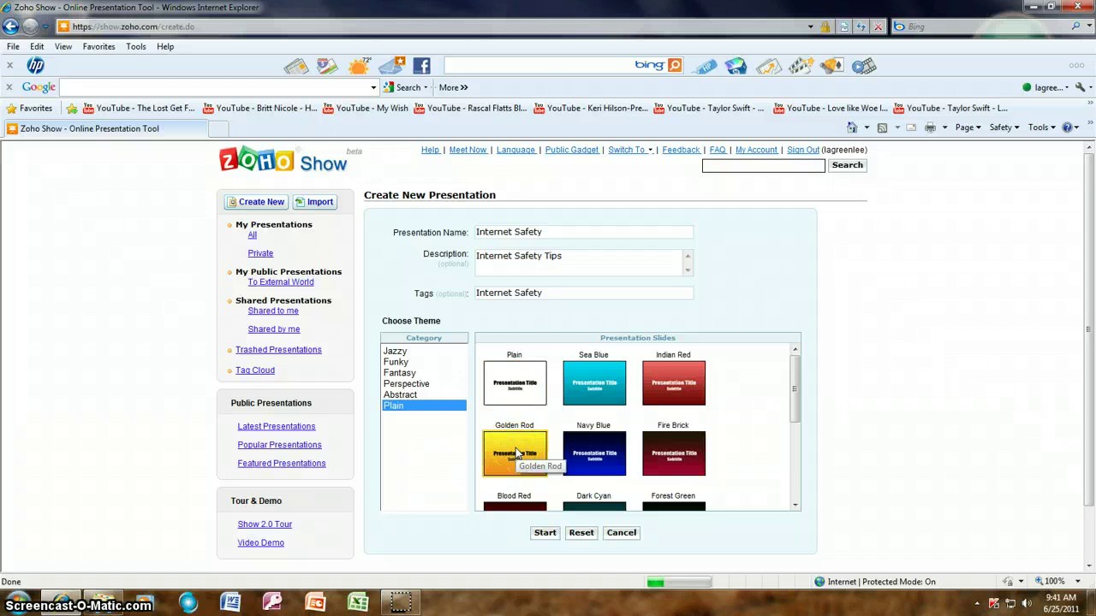
pyautogui.click(543, 532)
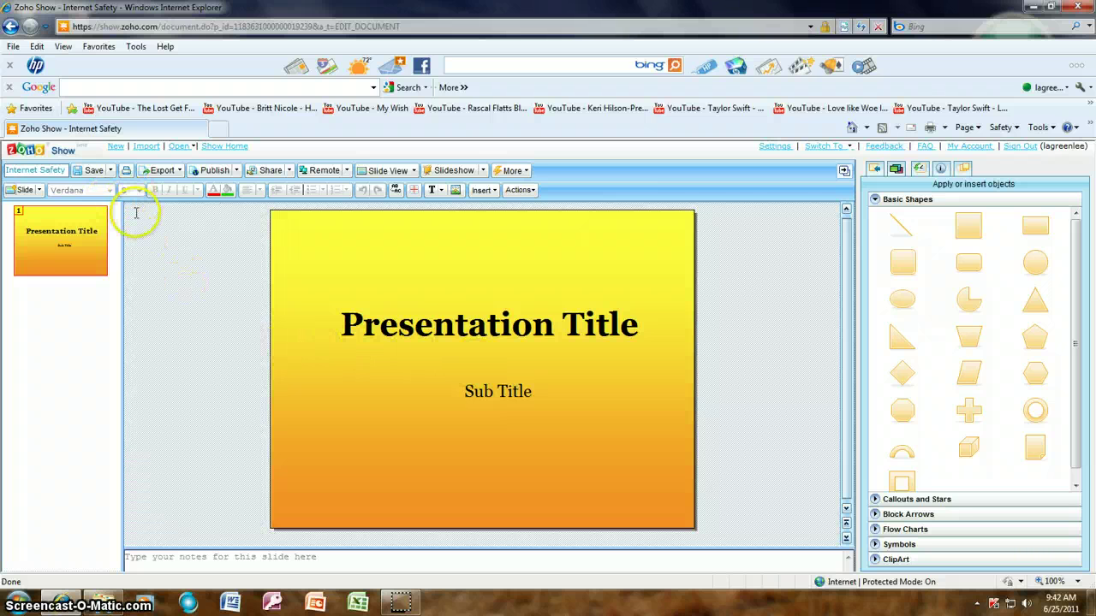
pyautogui.click(110, 171)
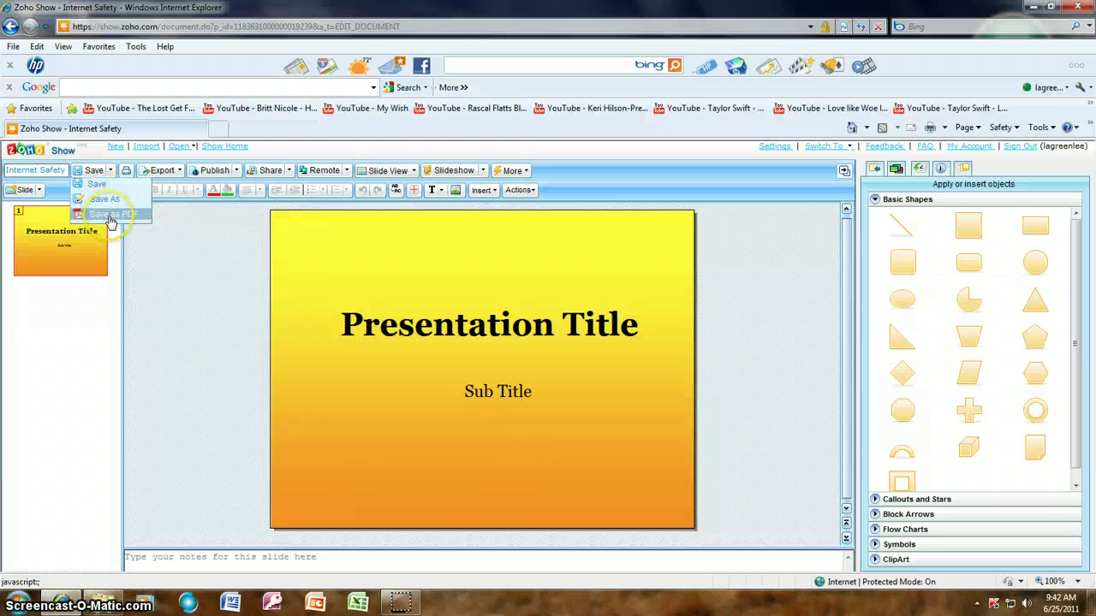
pyautogui.click(125, 177)
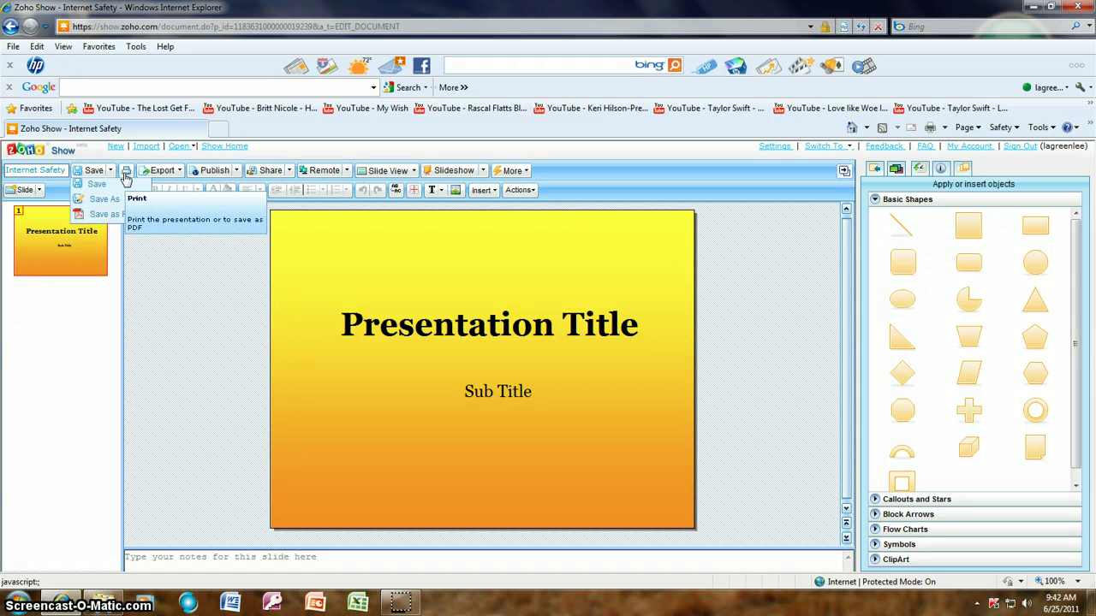
pyautogui.click(177, 172)
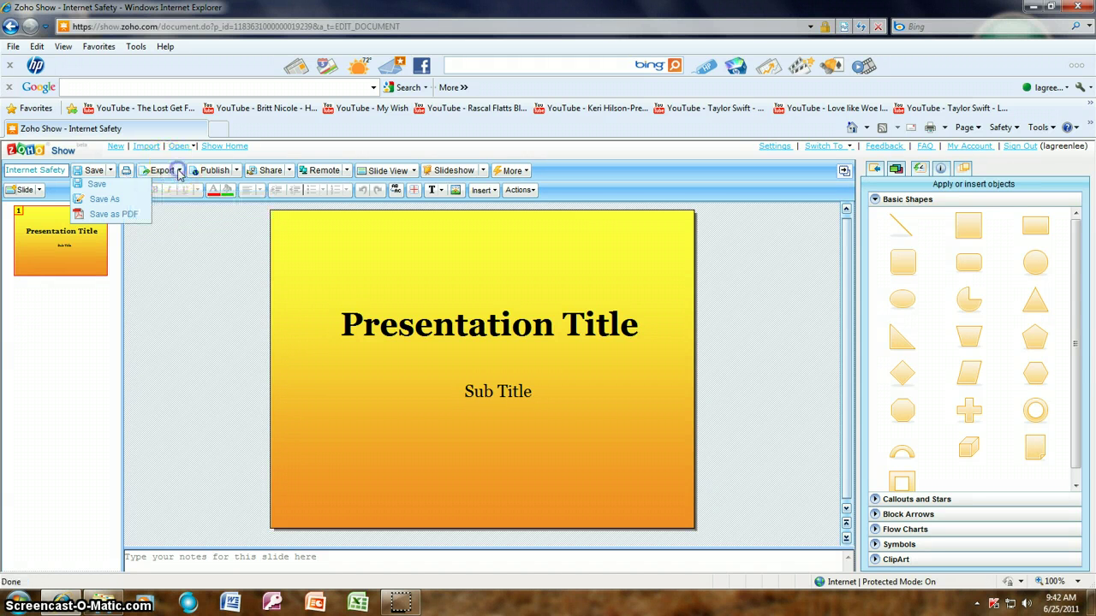
pyautogui.click(180, 171)
pyautogui.moveTo(180, 174); pyautogui.dragTo(175, 219)
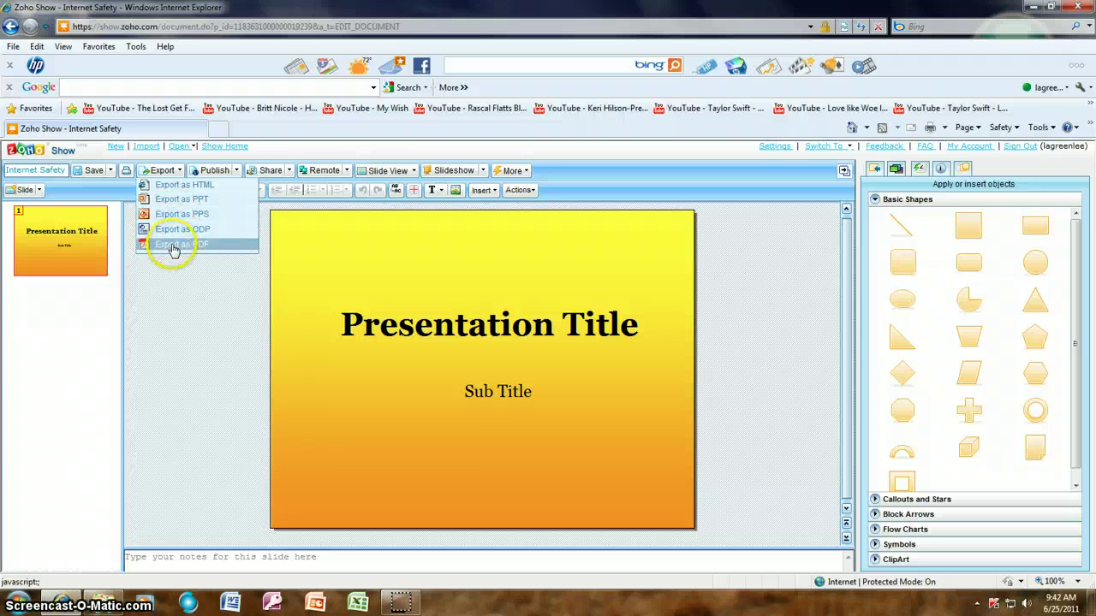
pyautogui.click(234, 170)
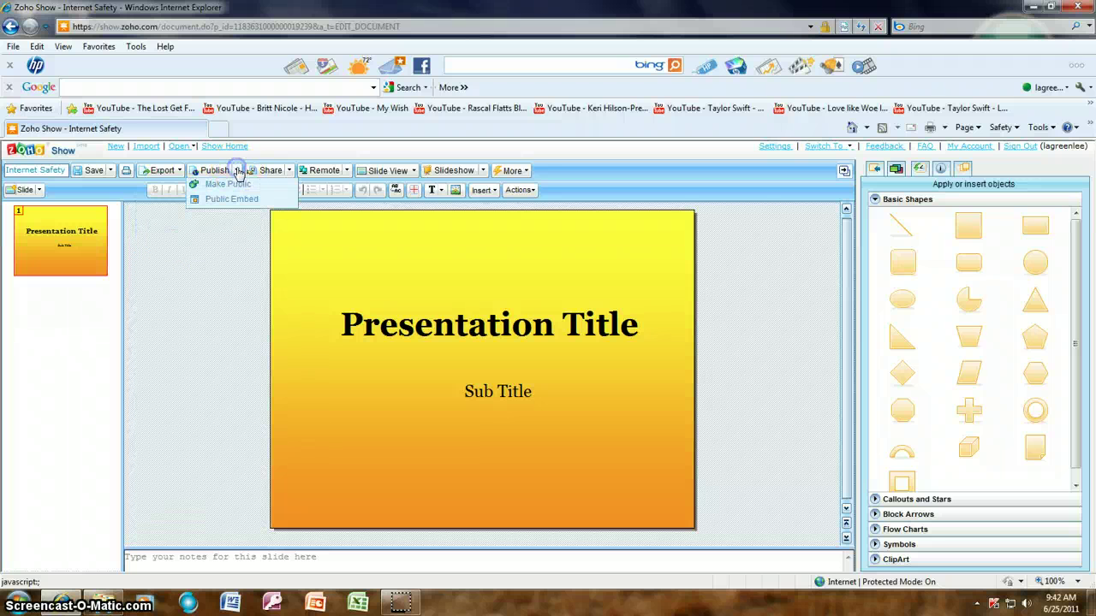
pyautogui.click(221, 202)
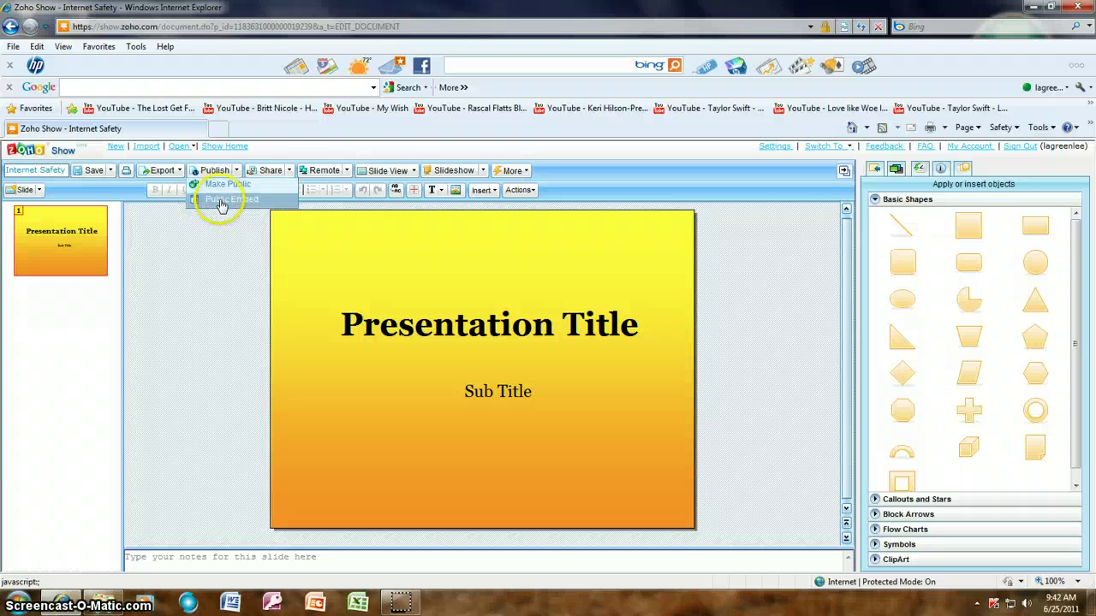
pyautogui.click(291, 171)
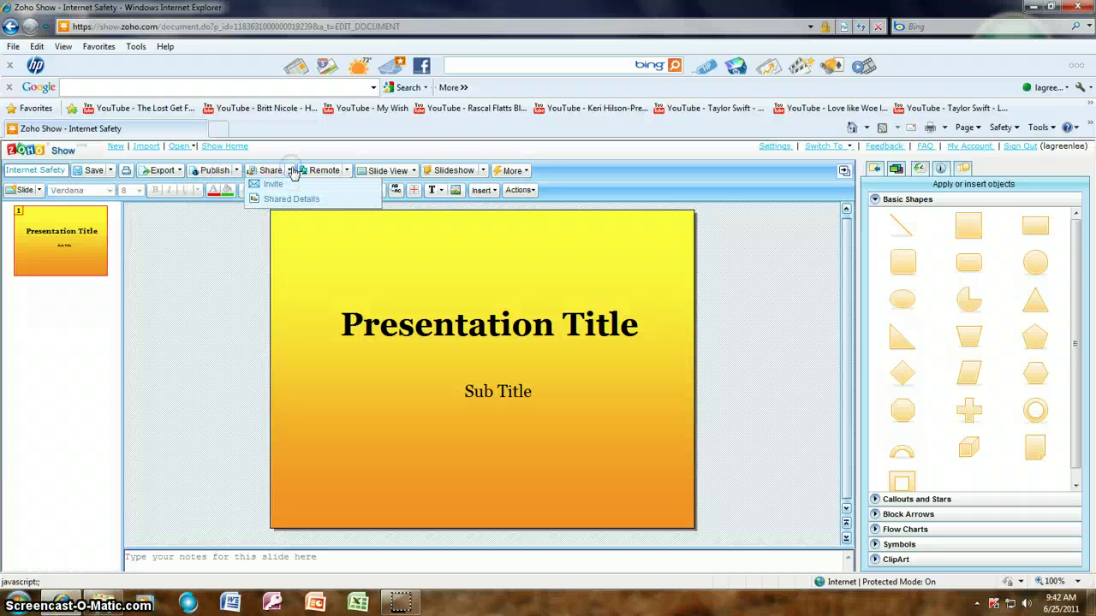
pyautogui.click(346, 170)
pyautogui.click(414, 172)
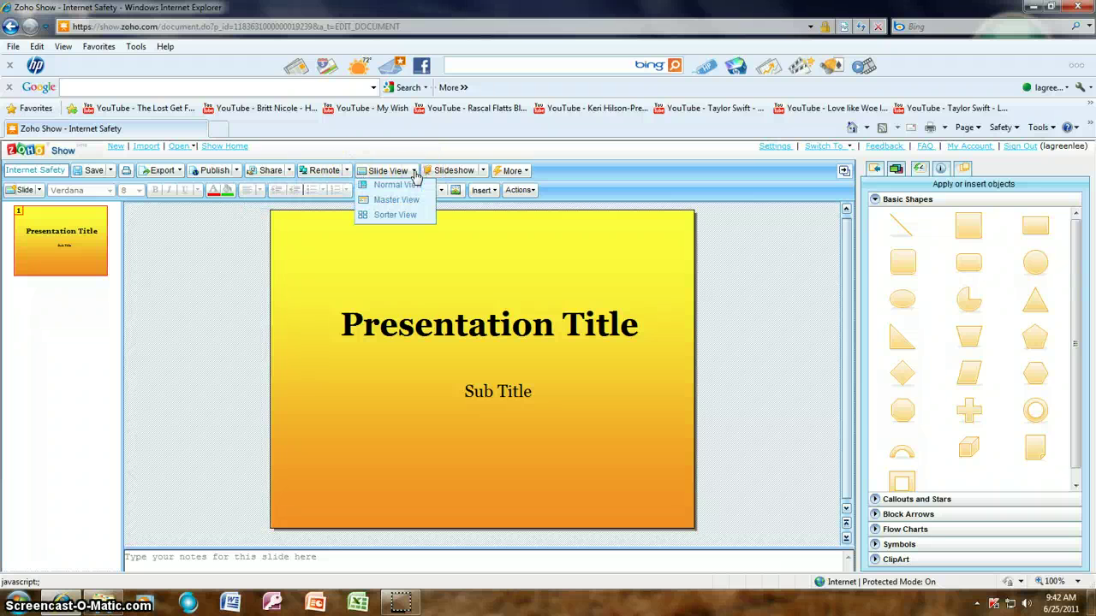
pyautogui.click(415, 185)
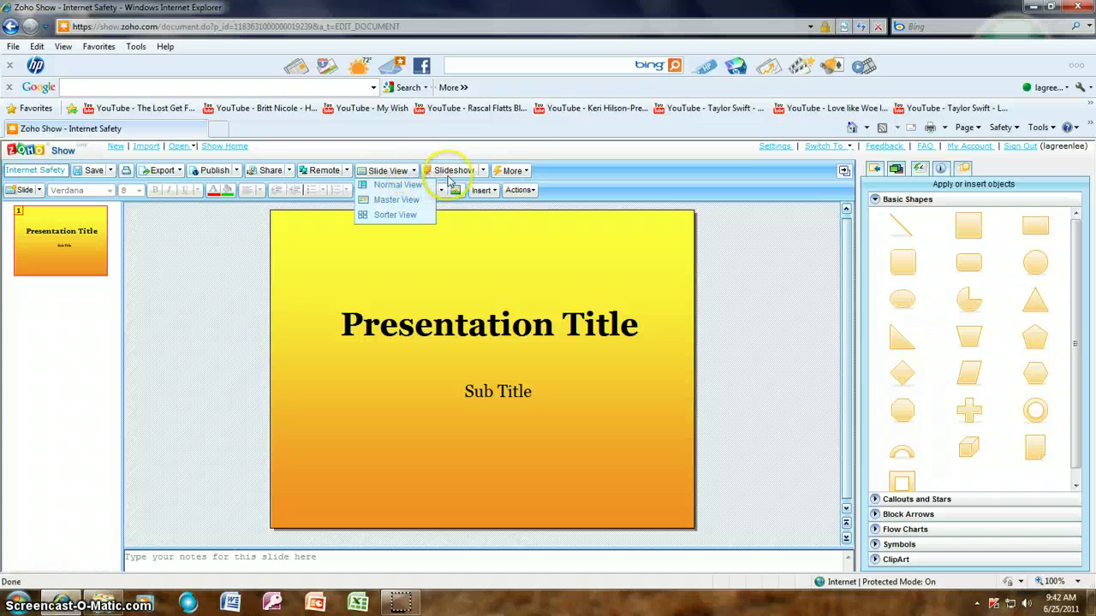
pyautogui.click(484, 172)
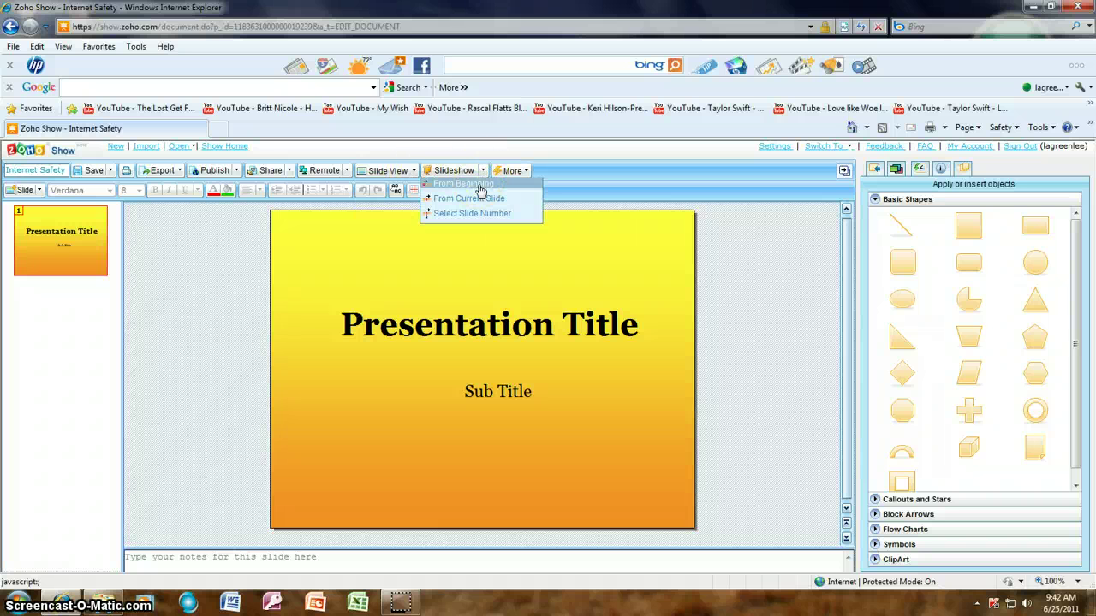
pyautogui.click(480, 201)
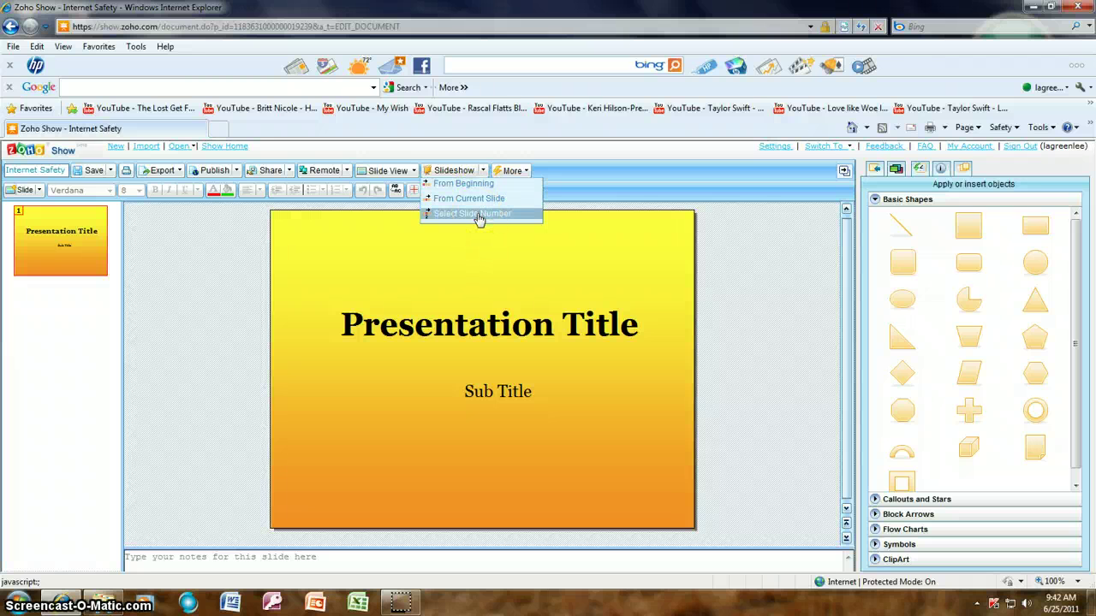
pyautogui.click(525, 172)
pyautogui.click(526, 172)
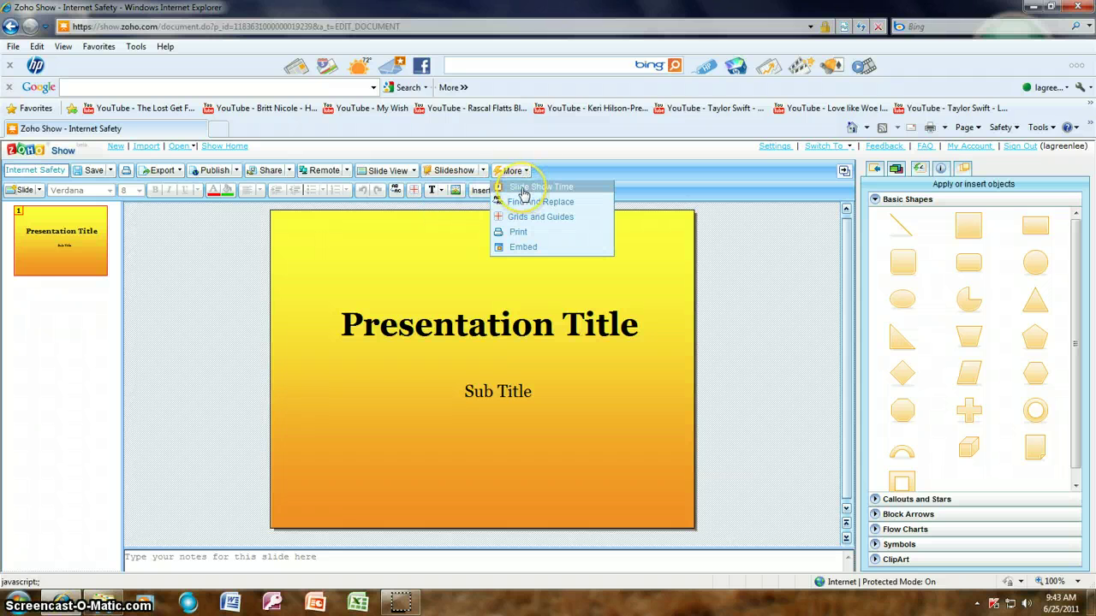
pyautogui.click(525, 194)
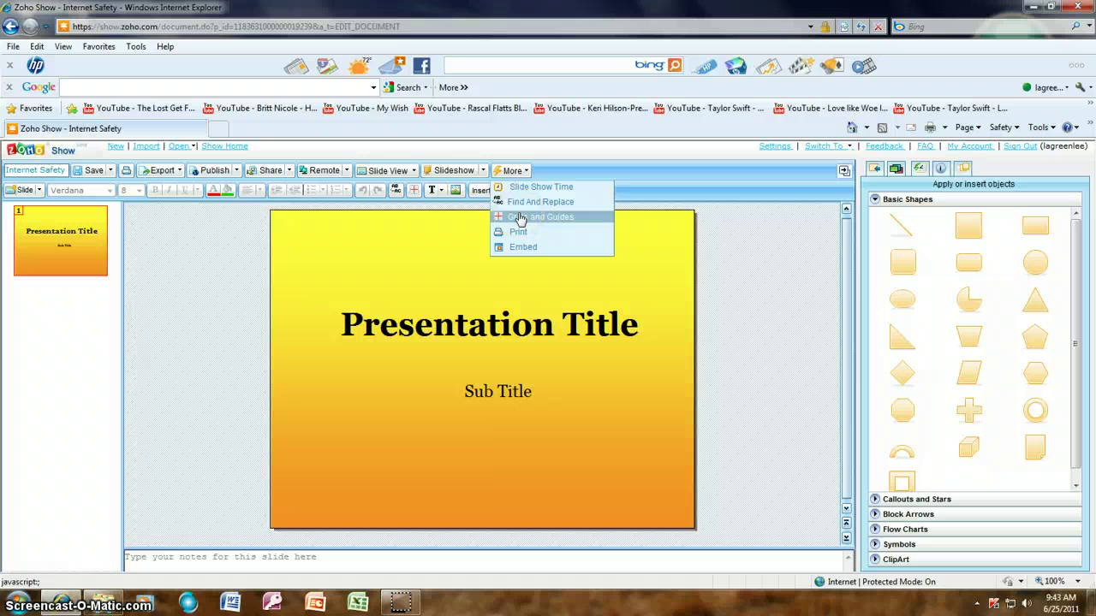
pyautogui.click(522, 221)
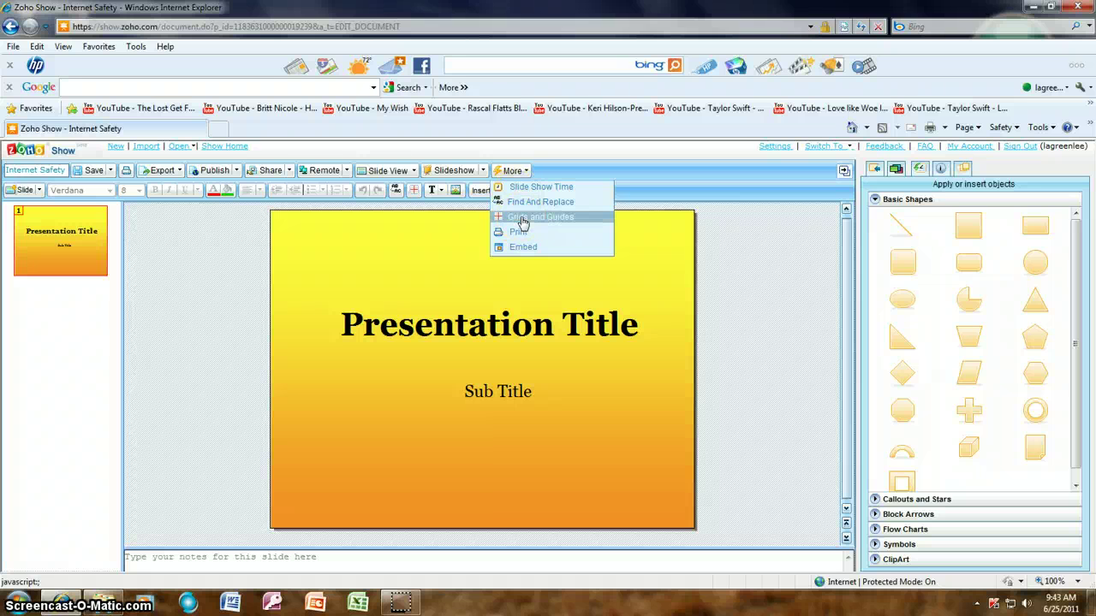
# - Add a Title with Text slide as slide 2 through Slide > Create Slide
pyautogui.click(40, 191)
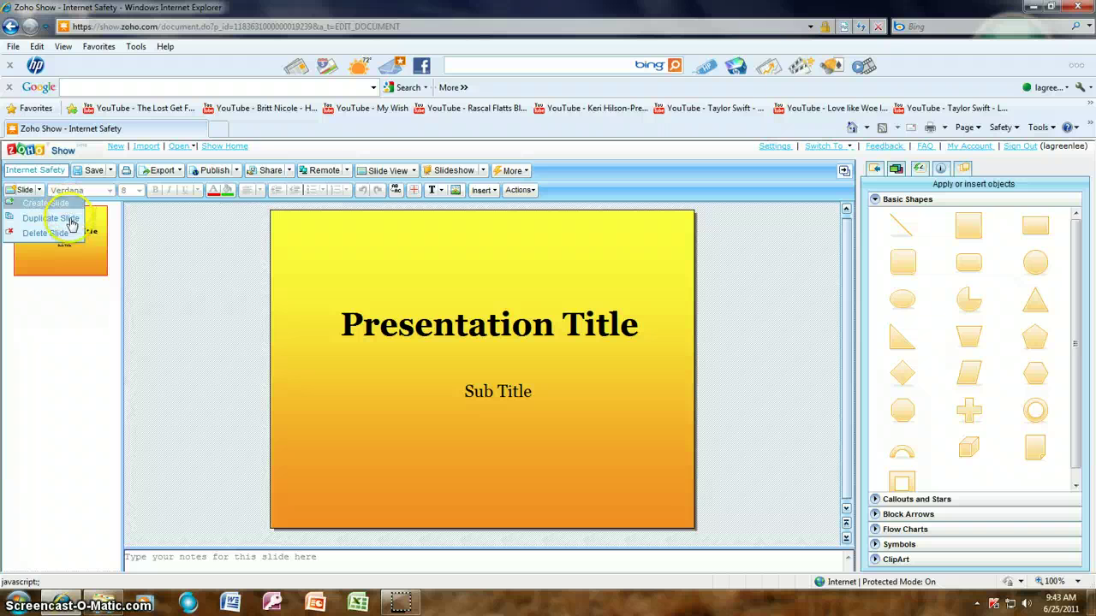
pyautogui.click(65, 239)
pyautogui.click(24, 190)
pyautogui.click(51, 204)
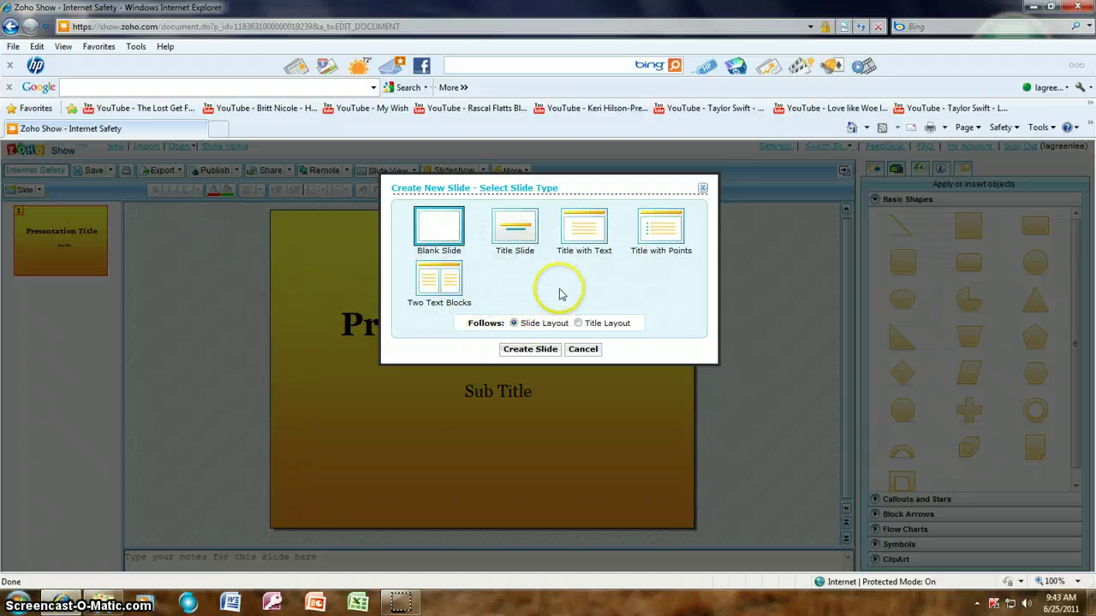
pyautogui.click(584, 227)
pyautogui.click(529, 350)
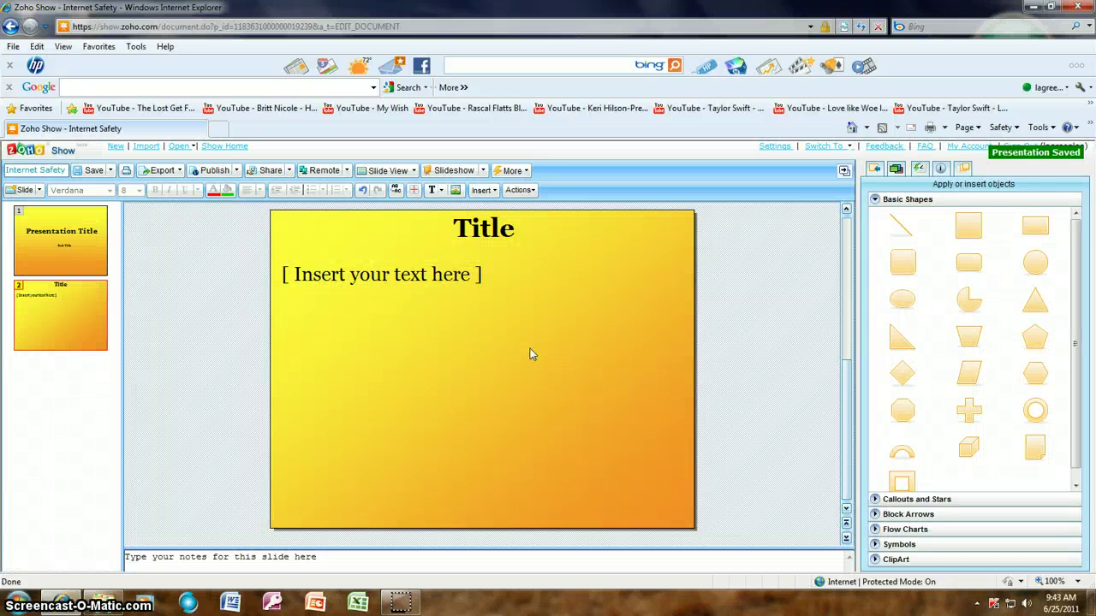
# - On the new slide's title, try the font list (keeping Verdana), alignment and indent controls
pyautogui.click(467, 228)
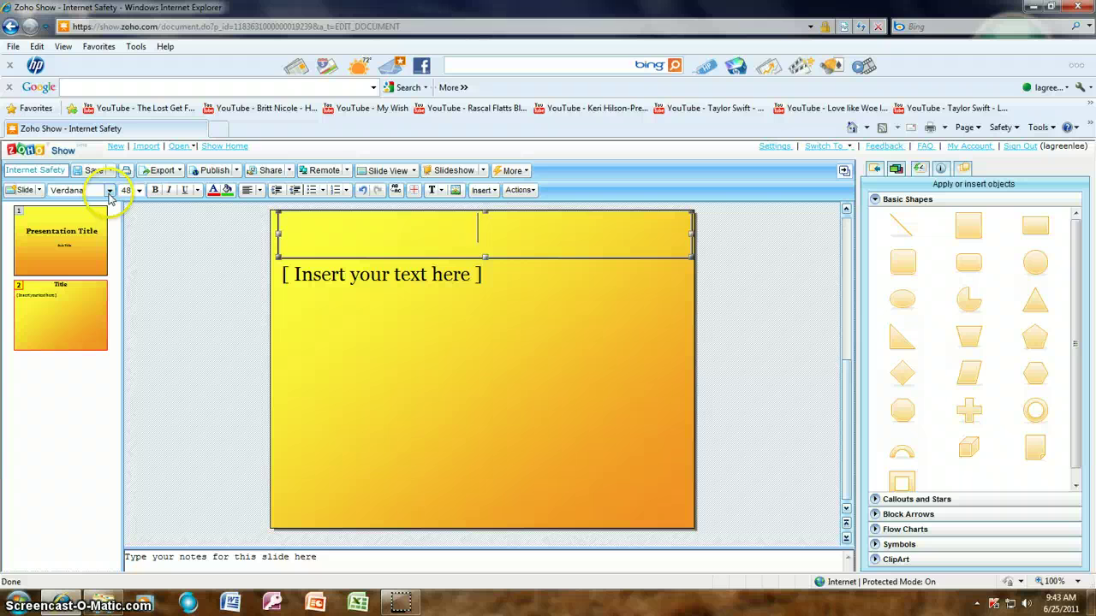
pyautogui.click(110, 191)
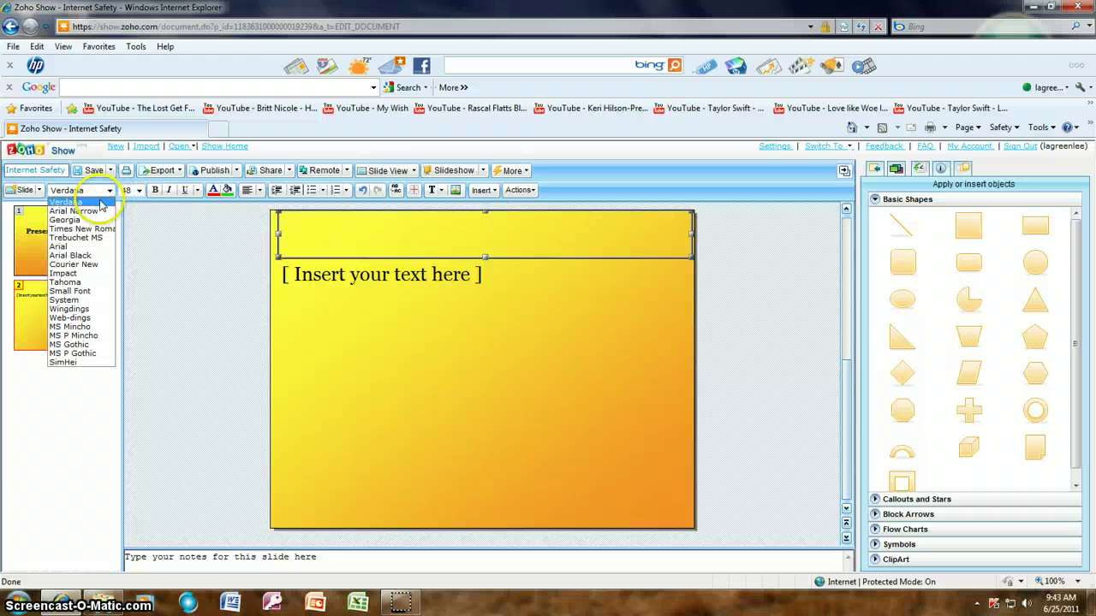
pyautogui.click(107, 201)
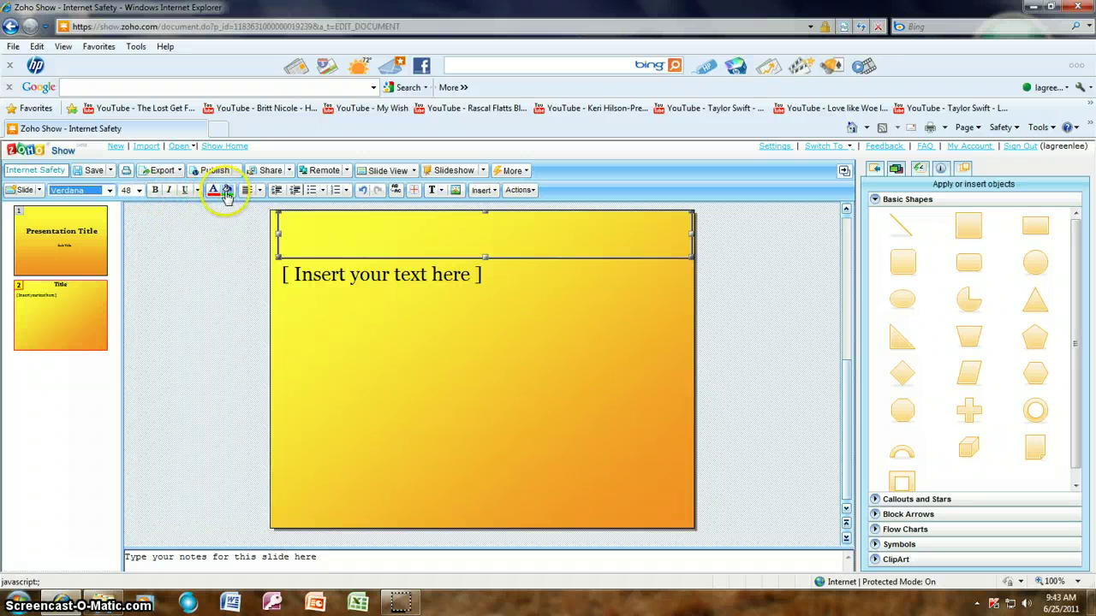
pyautogui.click(260, 192)
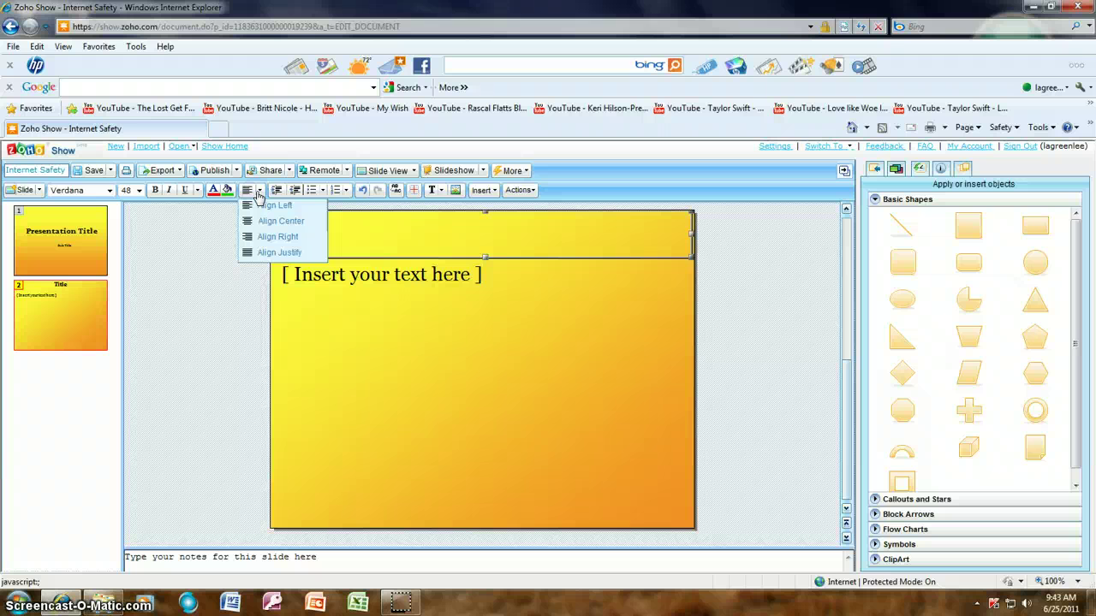
pyautogui.click(275, 192)
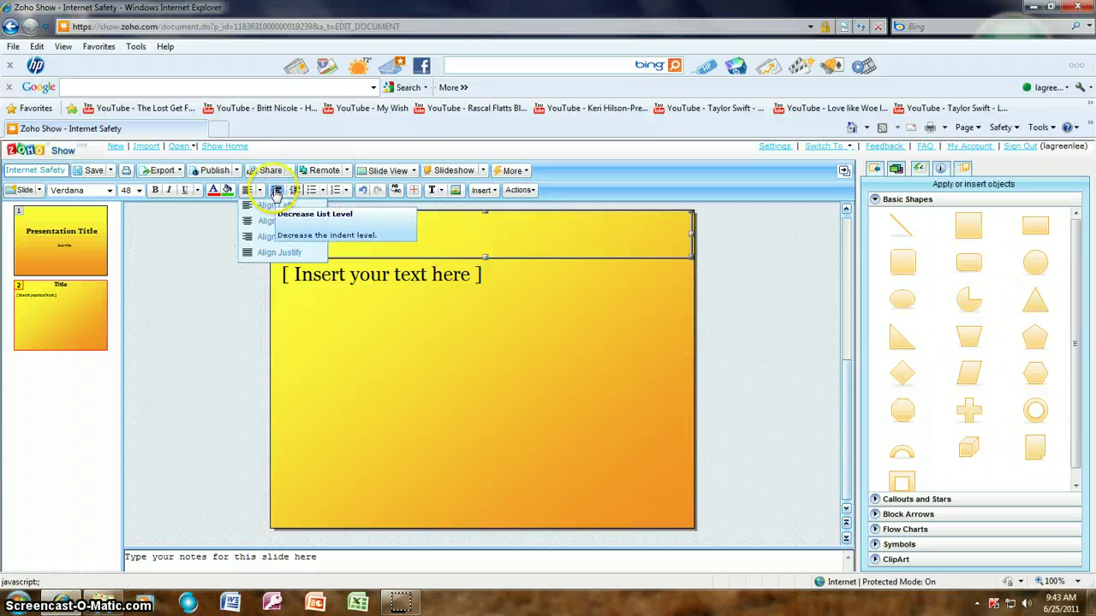
pyautogui.click(292, 191)
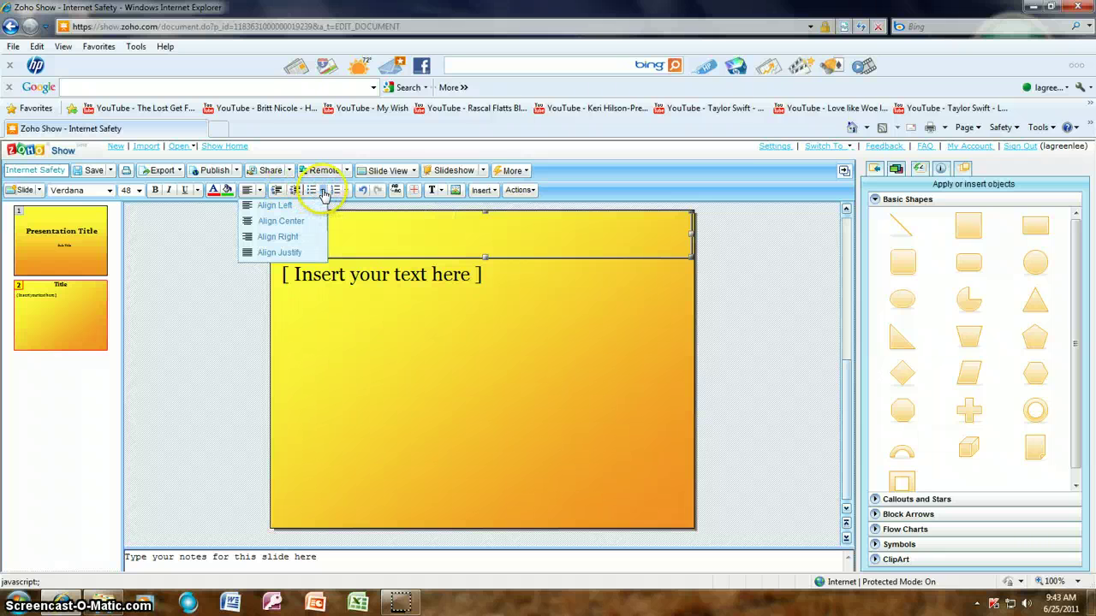
# - Try the bullet and numbering style choices, then undo and redo the last change
pyautogui.click(323, 191)
pyautogui.moveTo(466, 242); pyautogui.dragTo(466, 279)
pyautogui.click(462, 224)
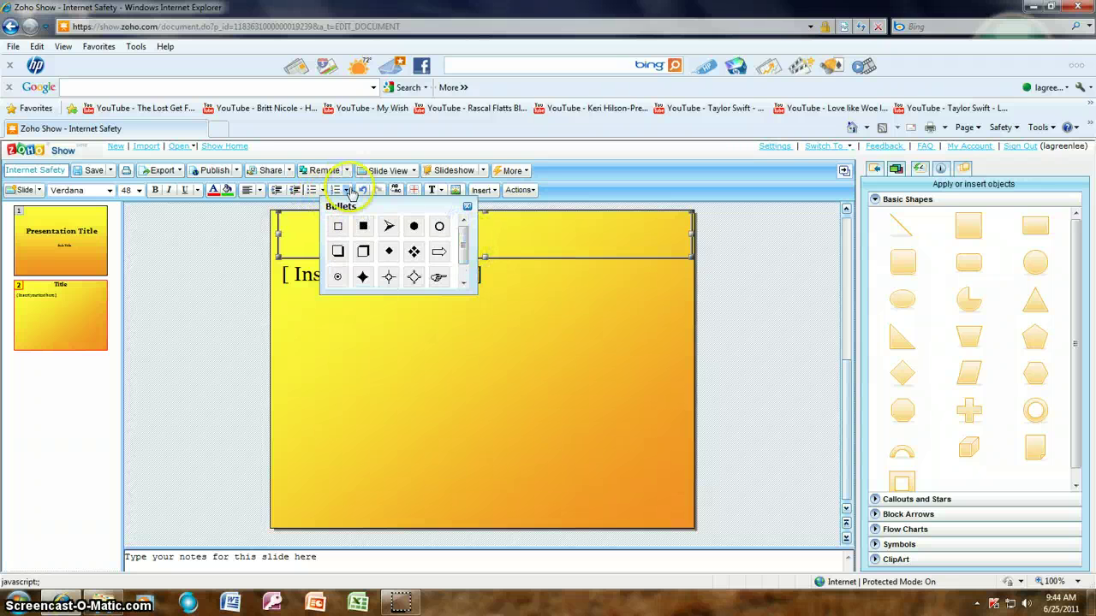
pyautogui.click(346, 191)
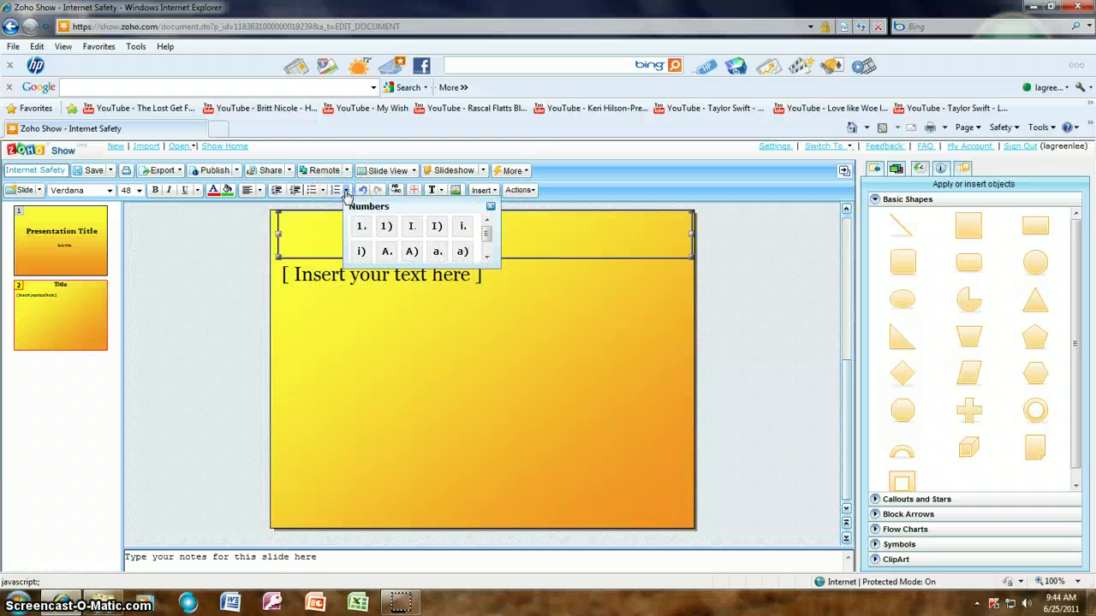
pyautogui.click(363, 196)
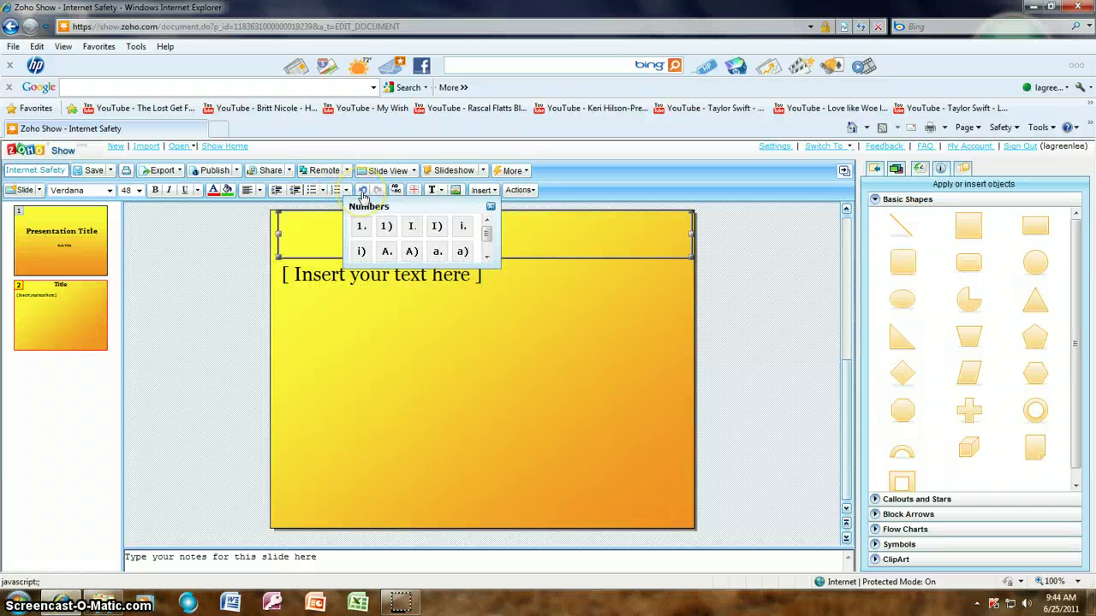
pyautogui.click(382, 197)
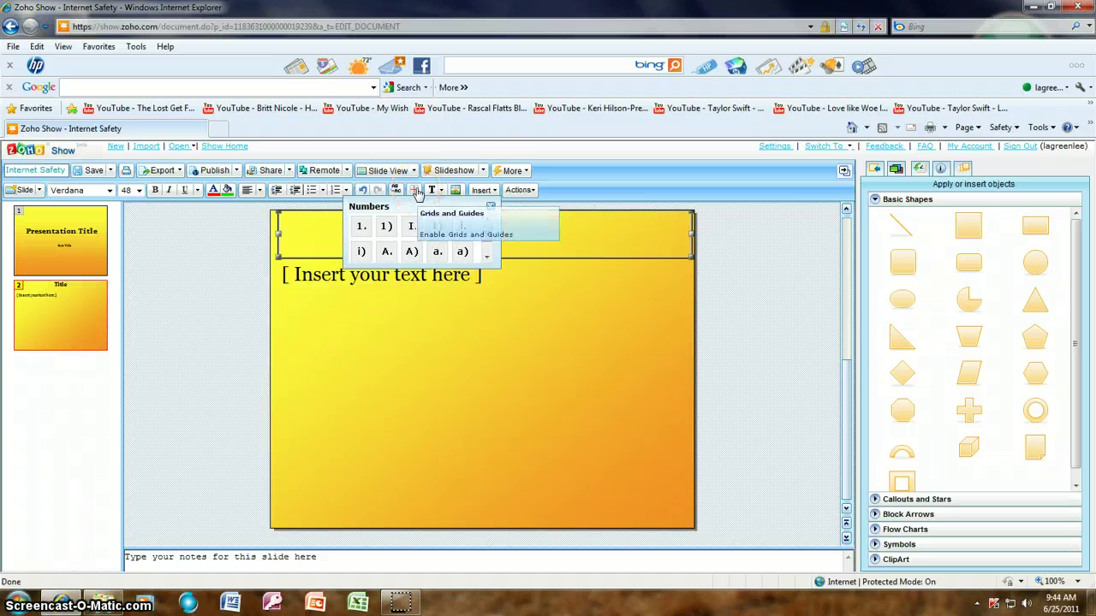
# - Look over the text box and image tools and open the Insert dropdown
pyautogui.click(441, 195)
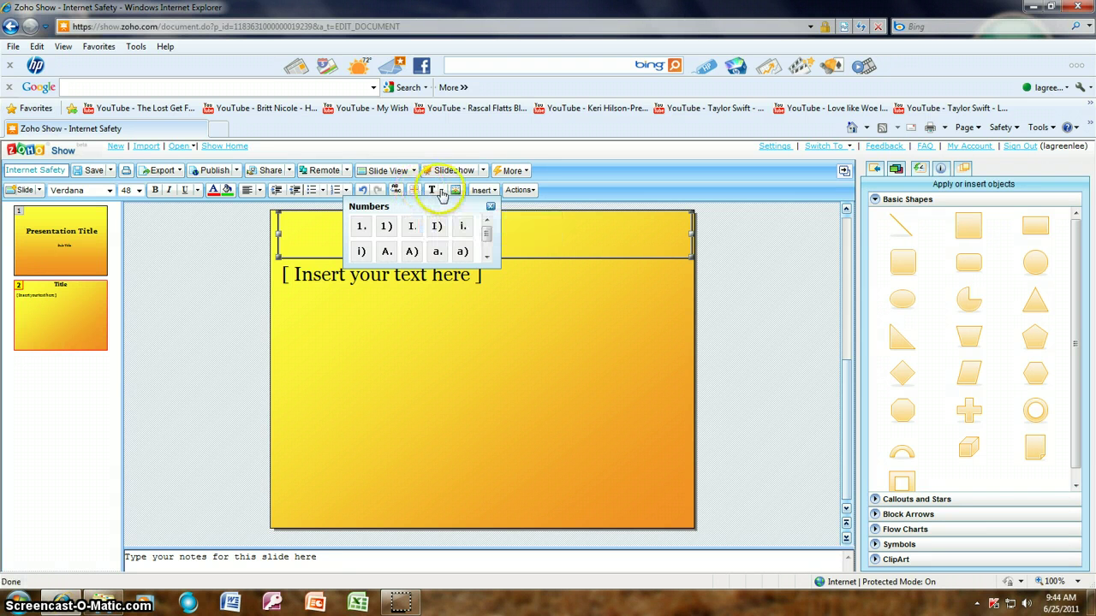
pyautogui.click(455, 192)
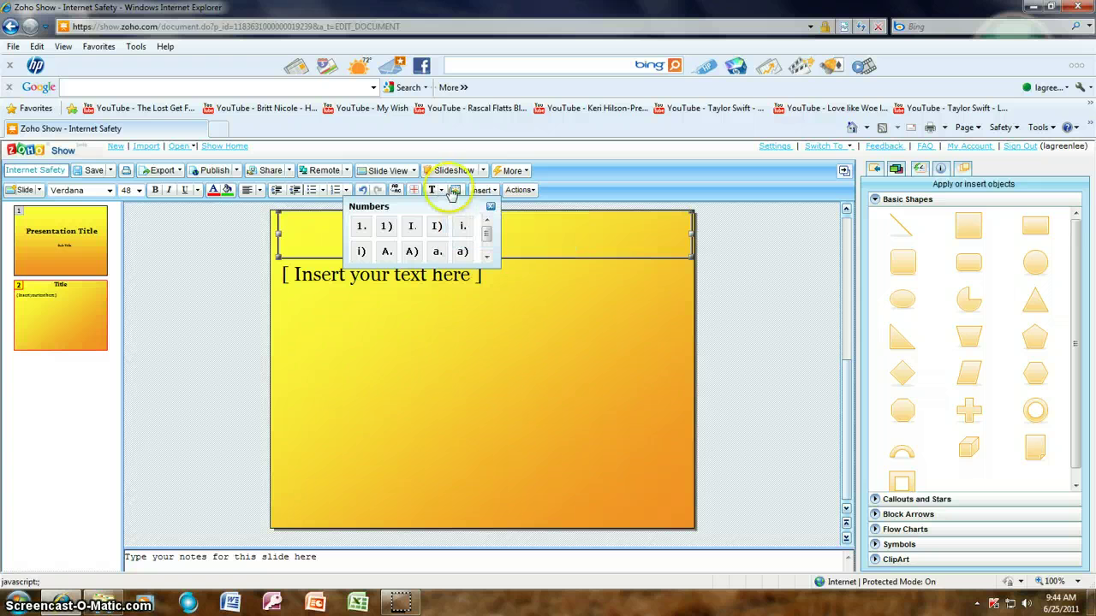
pyautogui.click(496, 192)
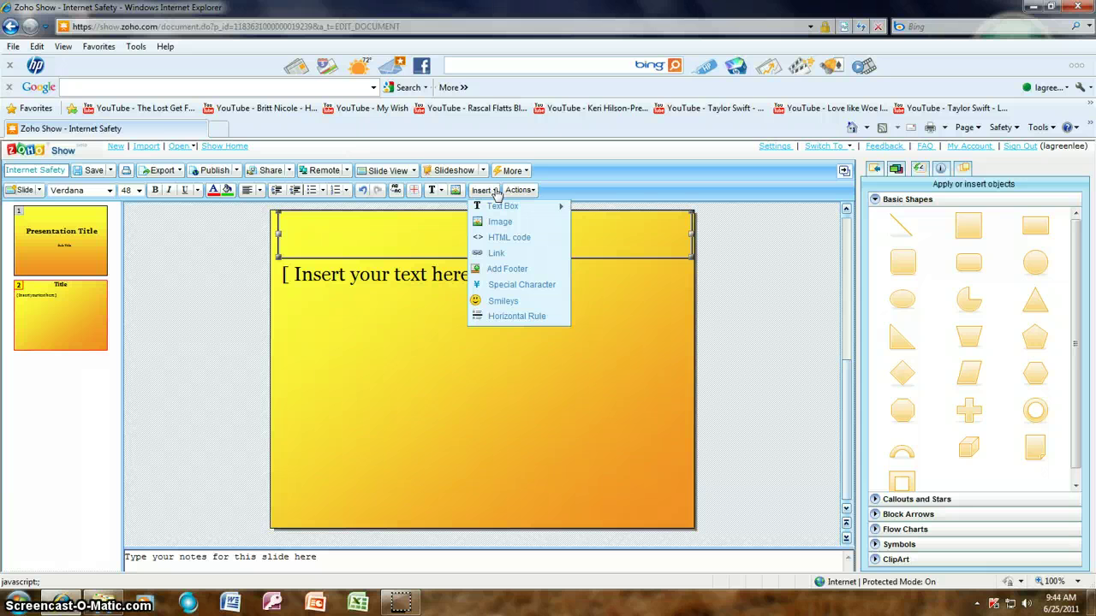
# - Review the Actions dropdown commands, then list the Callouts and Stars shapes in the objects panel
pyautogui.click(522, 190)
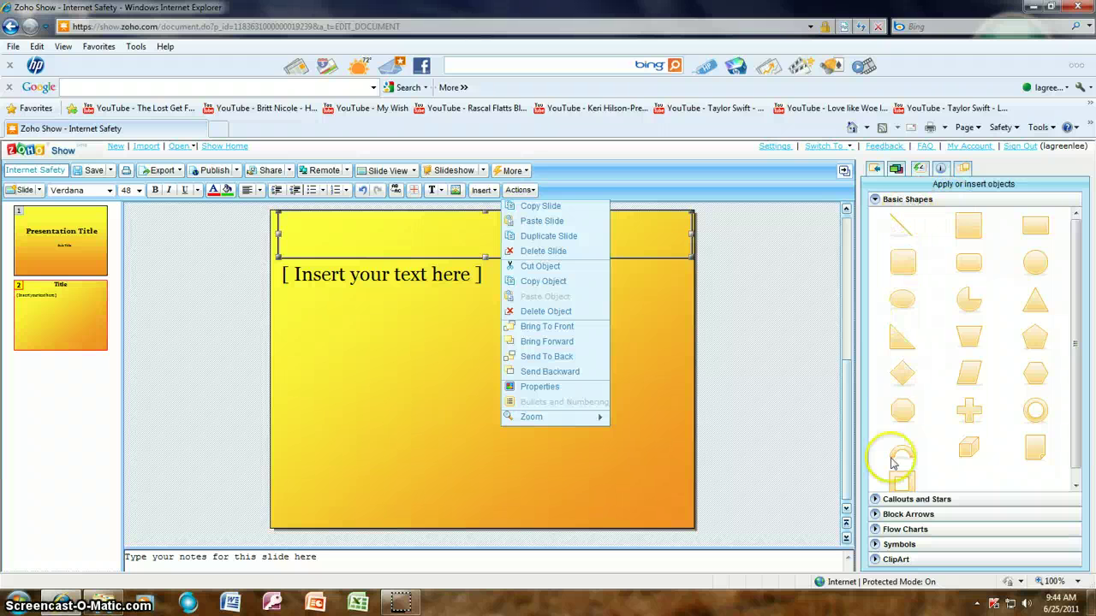
pyautogui.click(910, 500)
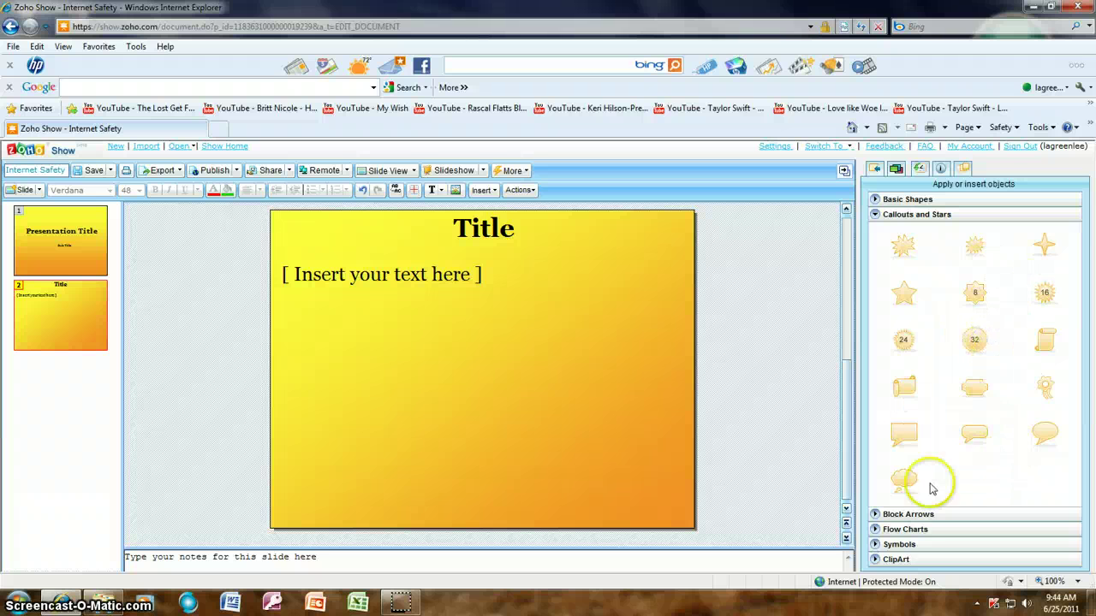
# - Browse the Block Arrows, Flow Charts and Symbols shape groups in the objects panel
pyautogui.click(903, 514)
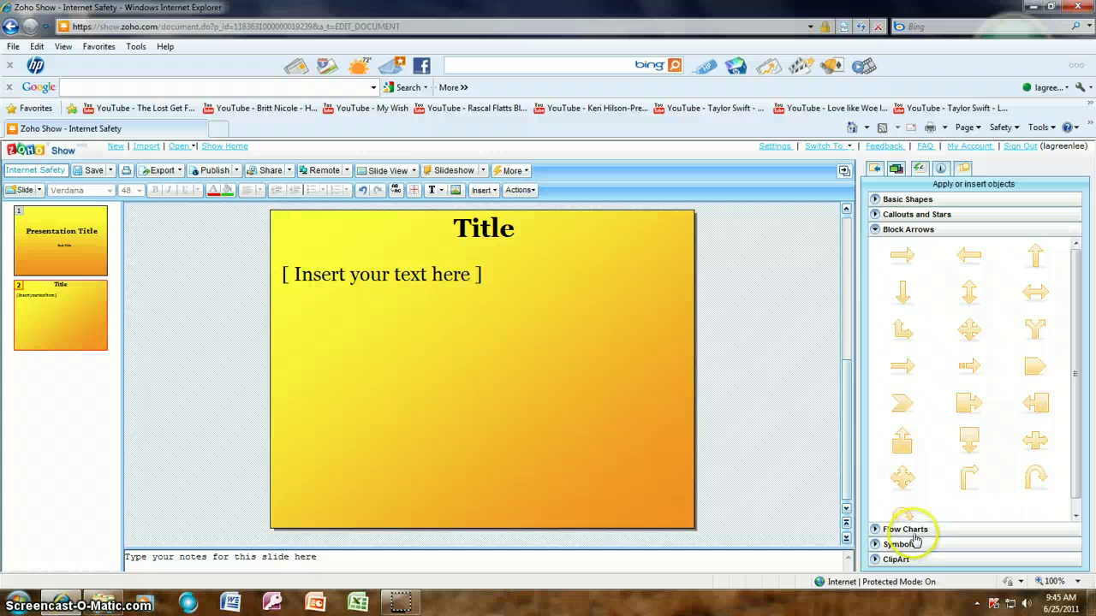
pyautogui.click(904, 529)
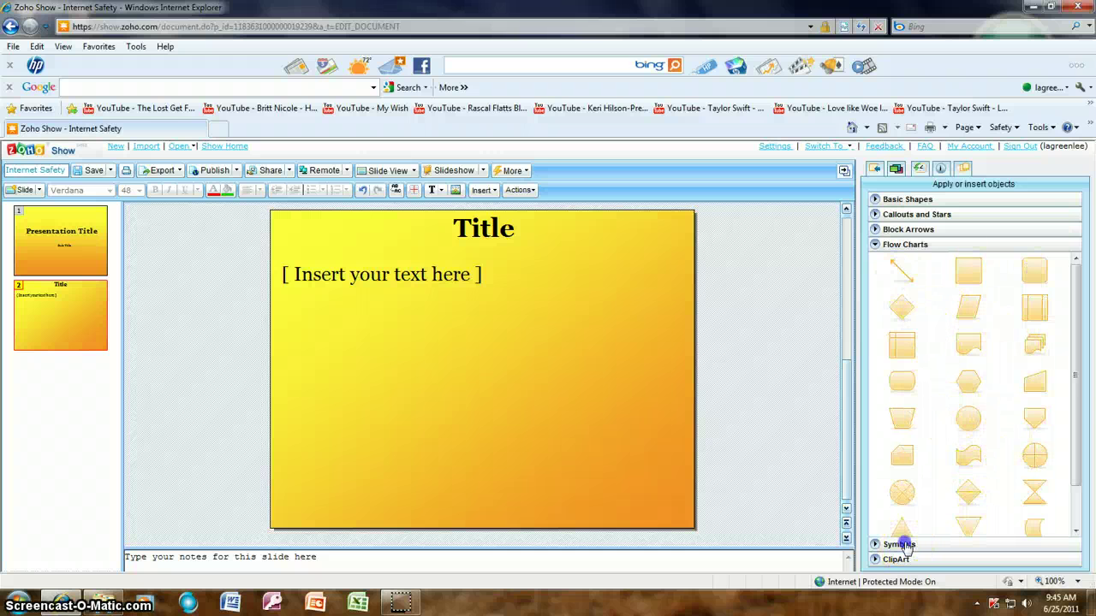
pyautogui.click(899, 545)
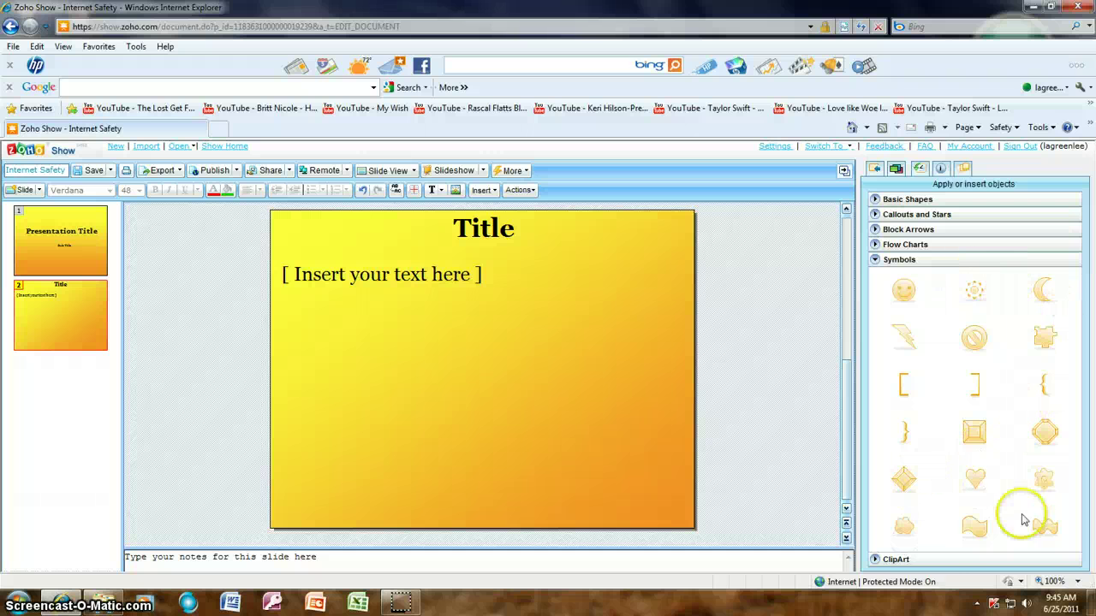
# - Show the ClipArt Computers category and pick the Desktop pc image
pyautogui.click(896, 560)
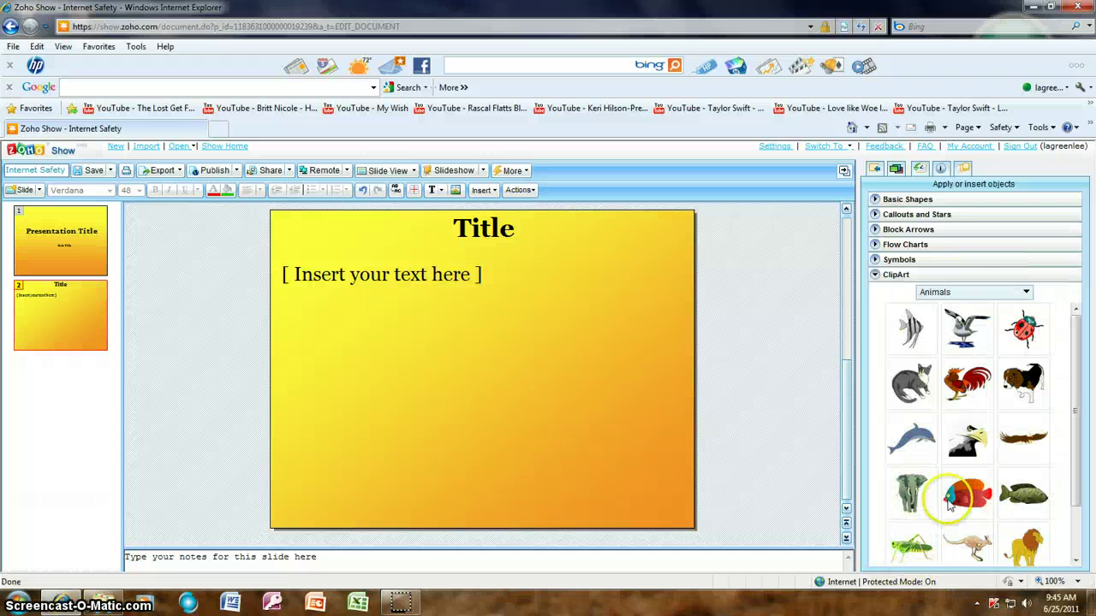
pyautogui.click(1027, 294)
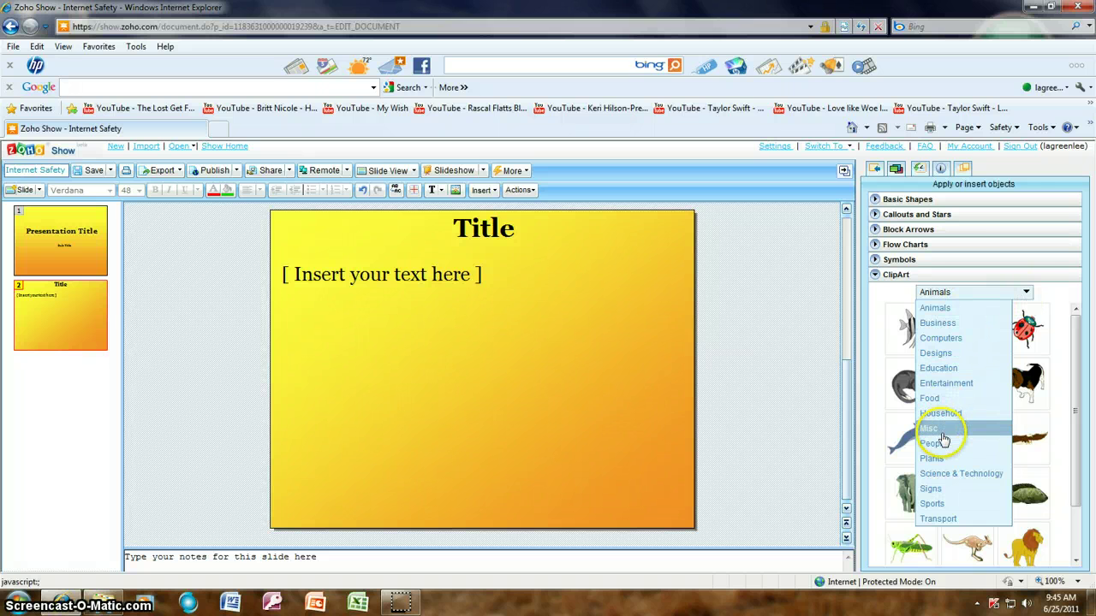
pyautogui.click(938, 338)
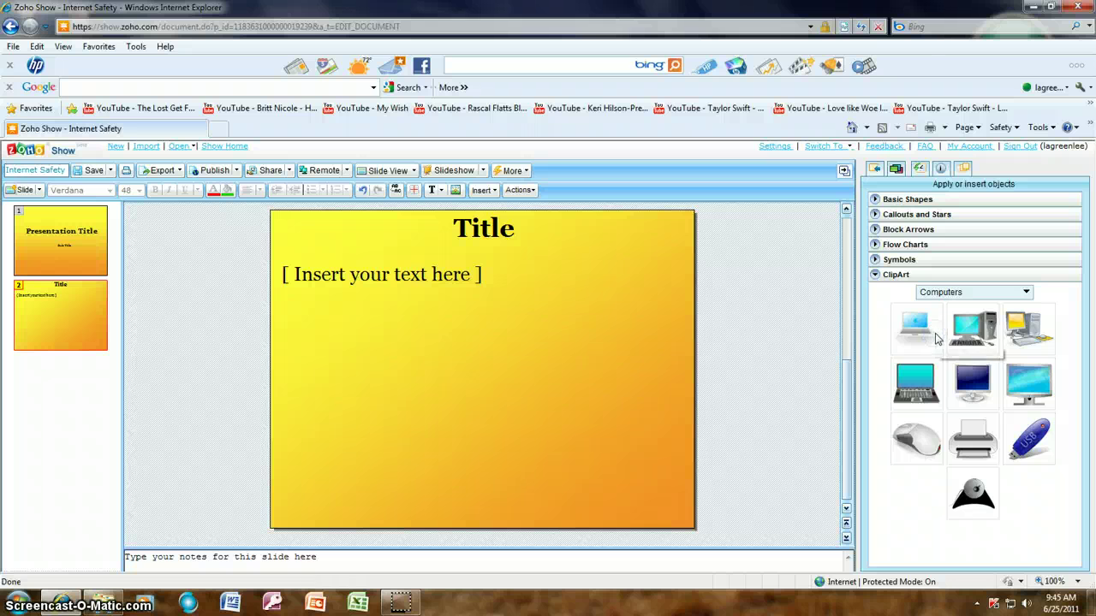
pyautogui.click(991, 343)
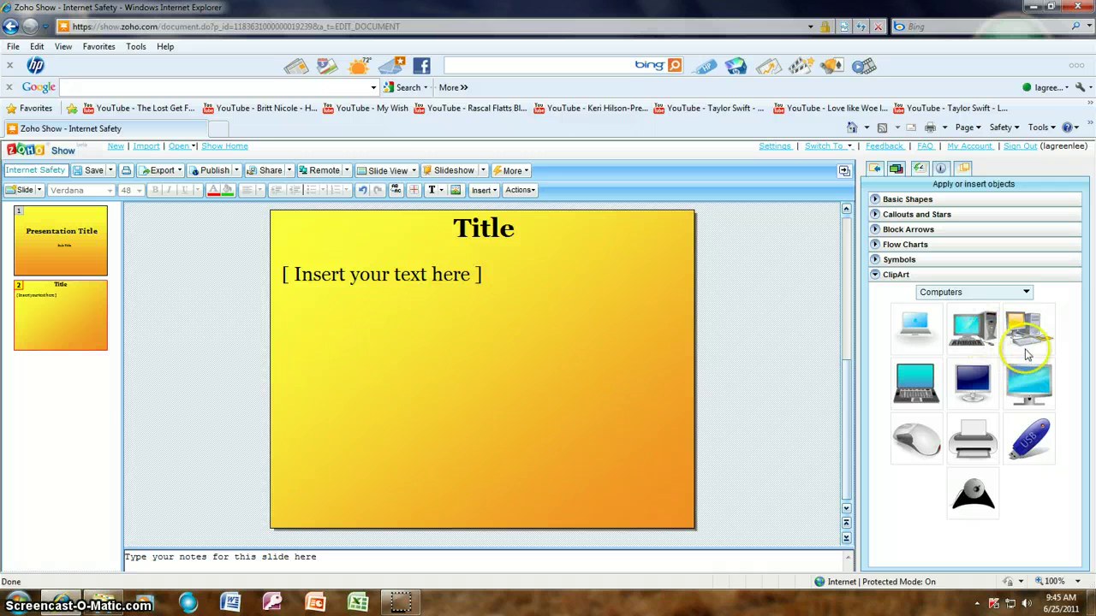